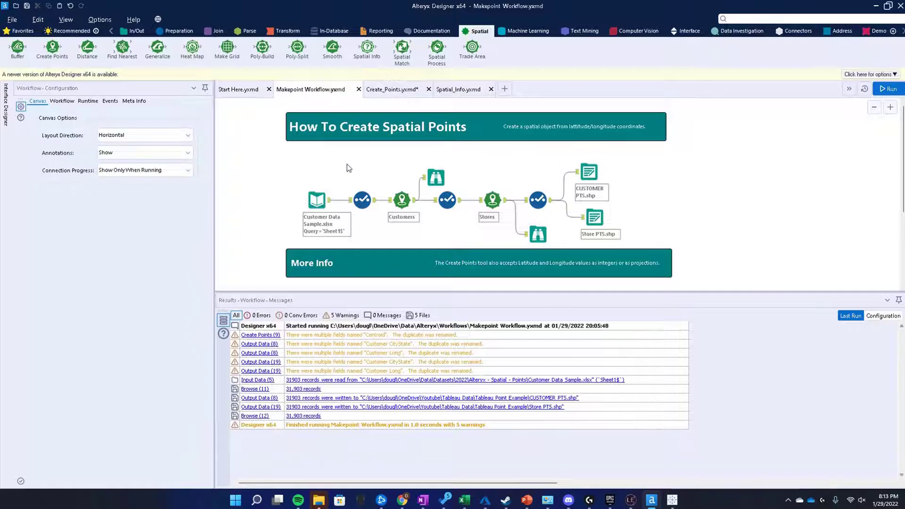
Step: Open the customer Input Data records and highlight Customer Lat 40.8998, Customer Long -77.4533 and Store Long values
click(329, 206)
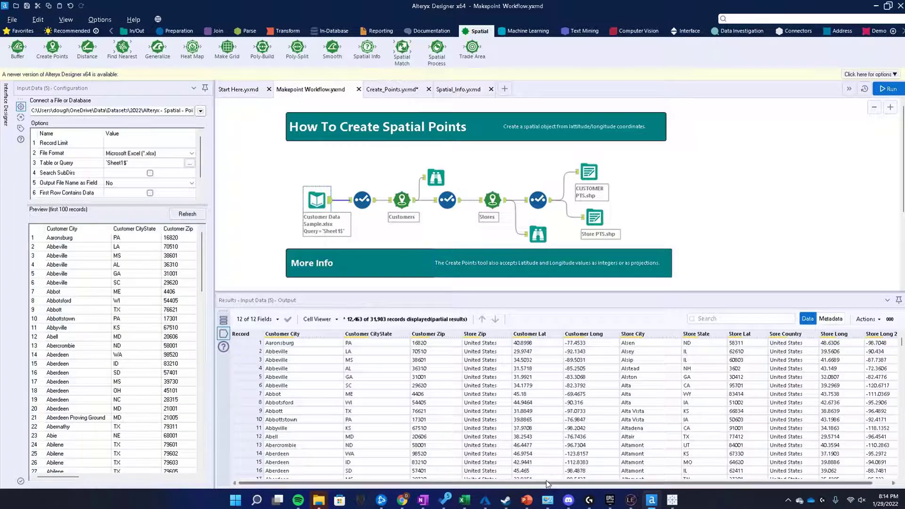
drag(547, 484, 563, 484)
click(830, 351)
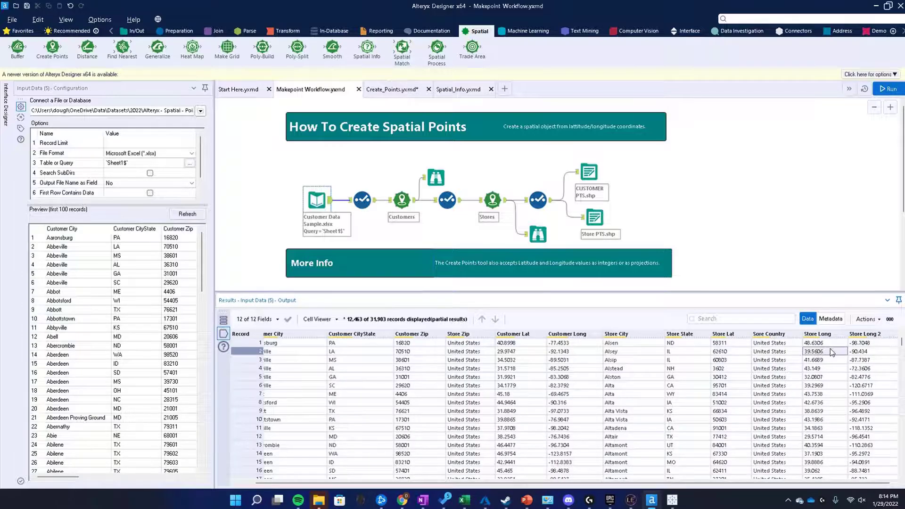
drag(830, 351, 870, 356)
drag(682, 484, 666, 486)
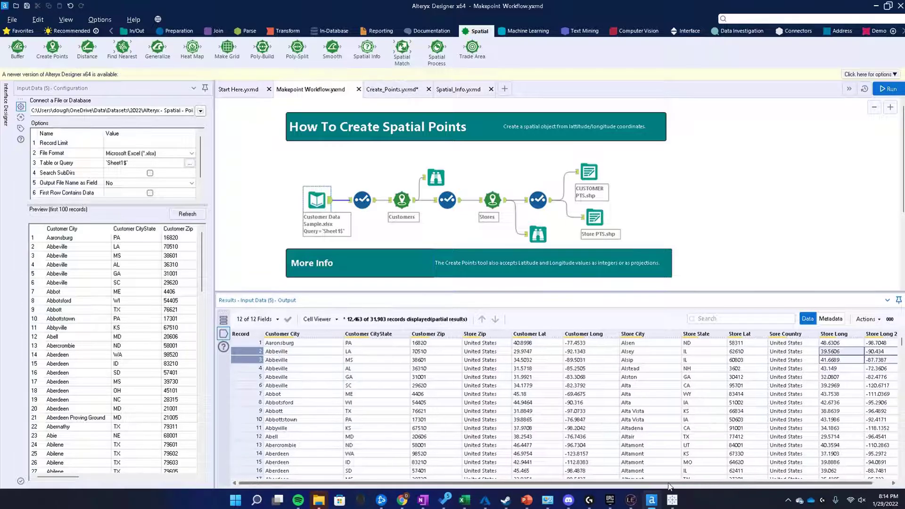
drag(546, 354, 564, 357)
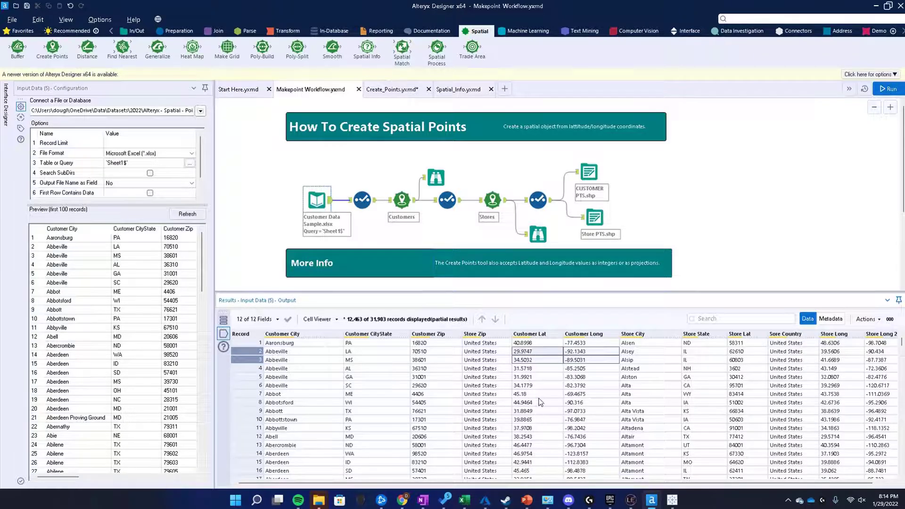
click(543, 344)
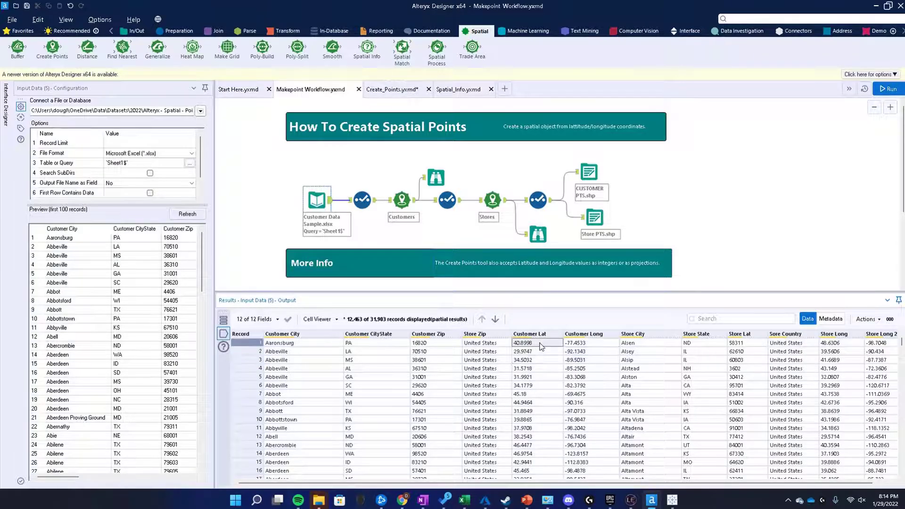
drag(544, 346, 570, 348)
drag(837, 346, 878, 350)
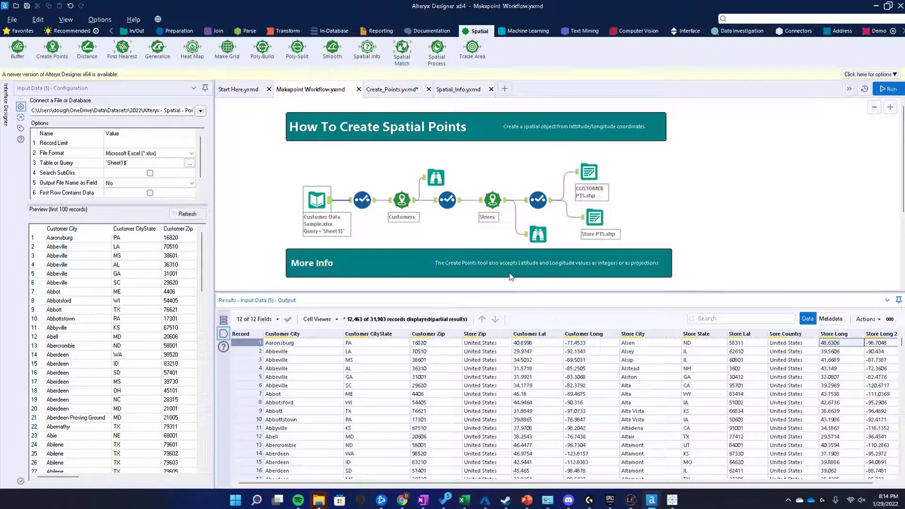
Step: Check the Customers Create Points tool uses X Field Customer Long and Y Field Customer Lat
click(362, 200)
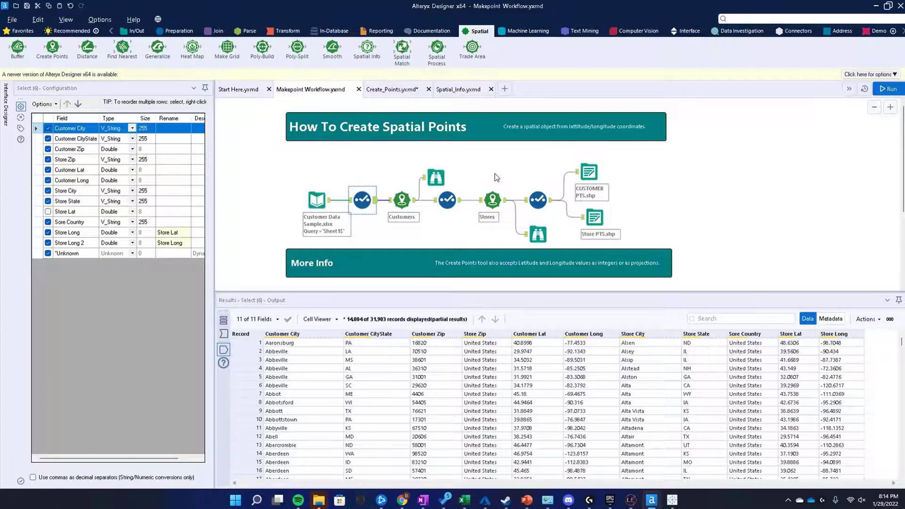
click(403, 204)
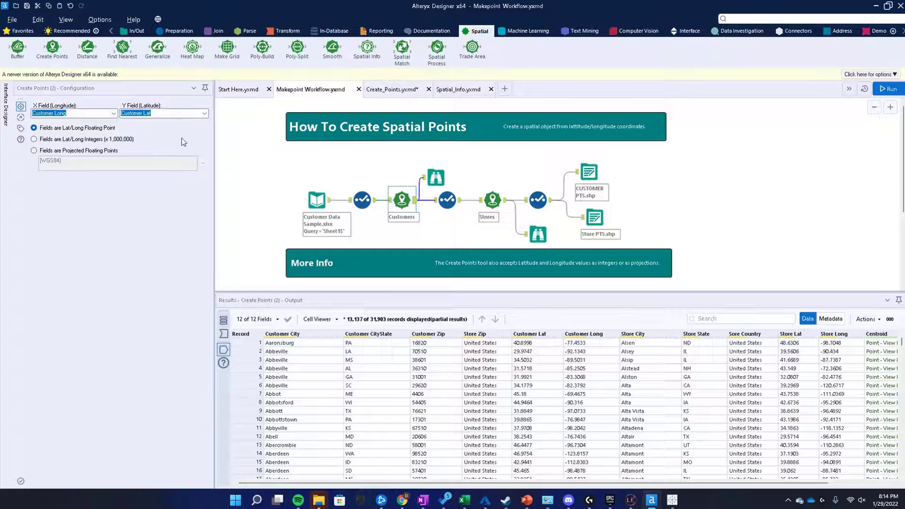
click(113, 114)
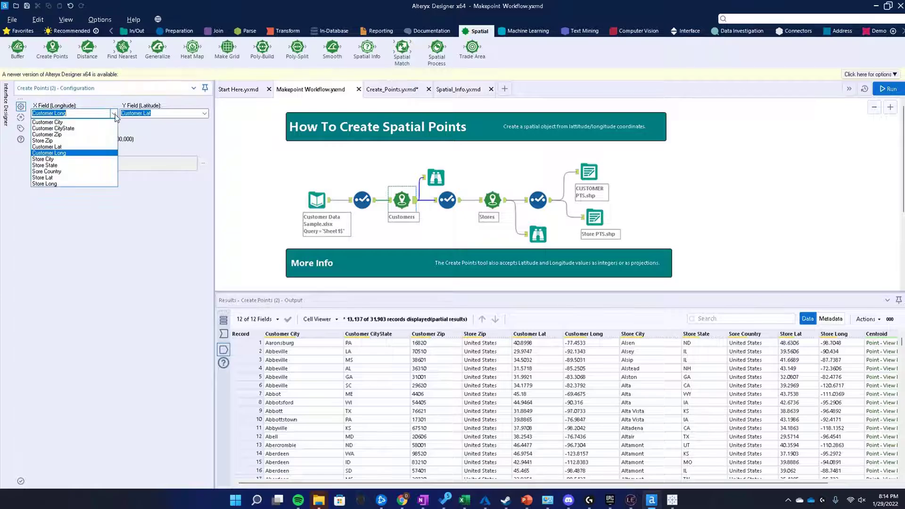
click(76, 153)
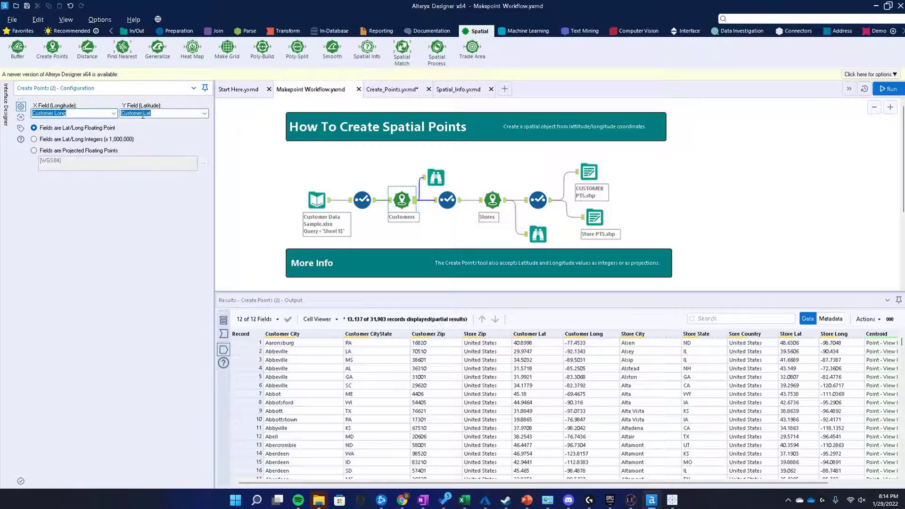
click(204, 114)
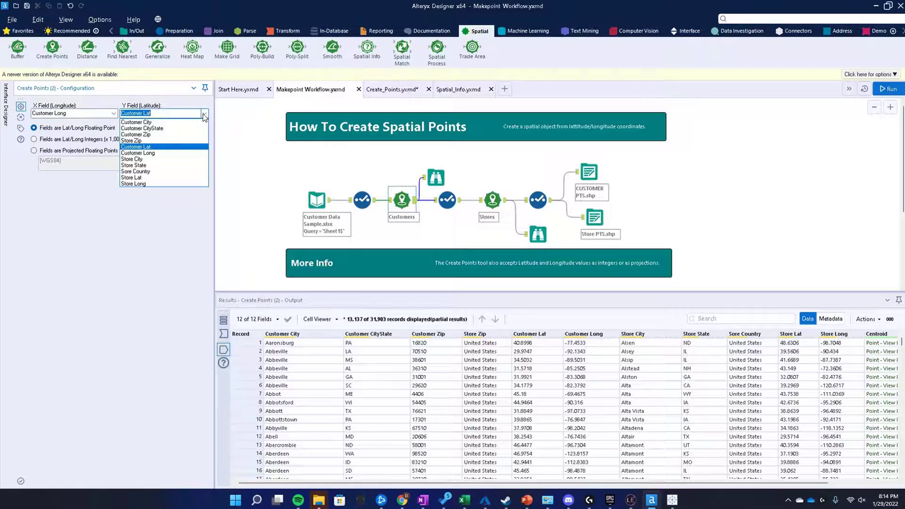
click(177, 146)
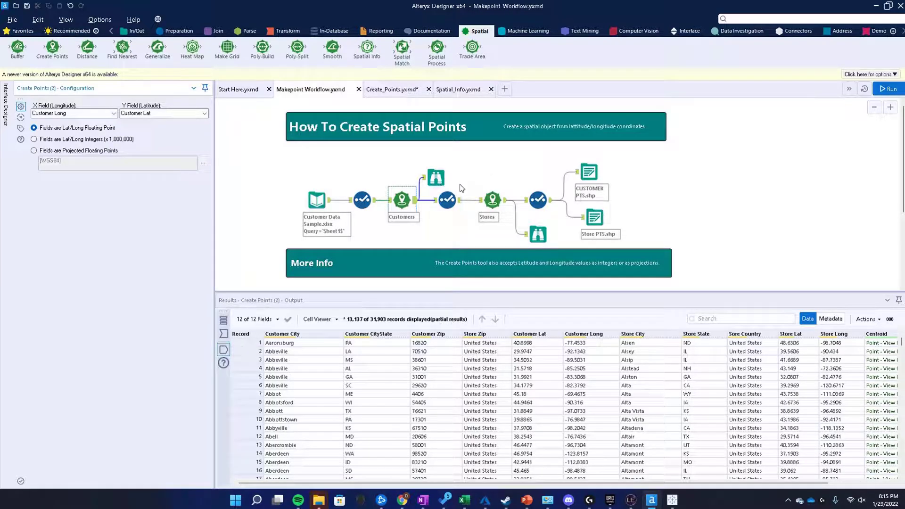
Step: Run the workflow with Ctrl+R and open the Browse preview of the customer points
key(ctrl+r)
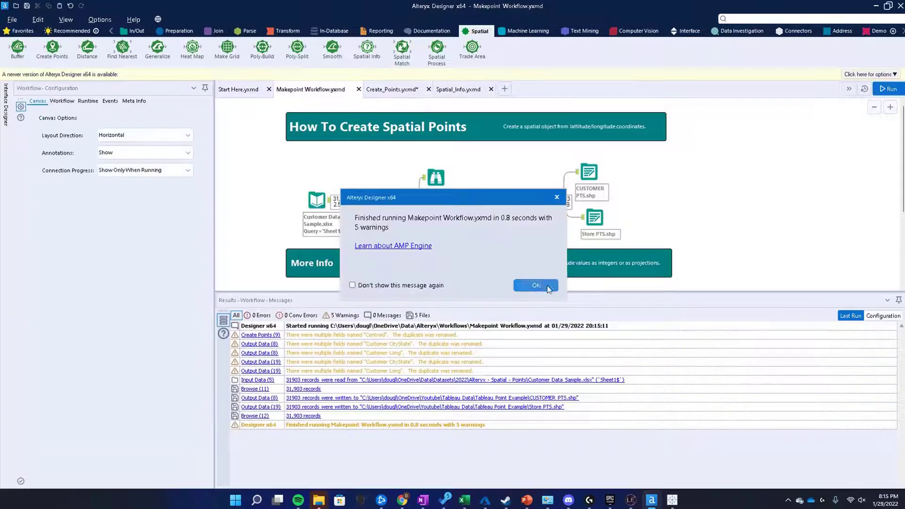
click(531, 285)
click(441, 180)
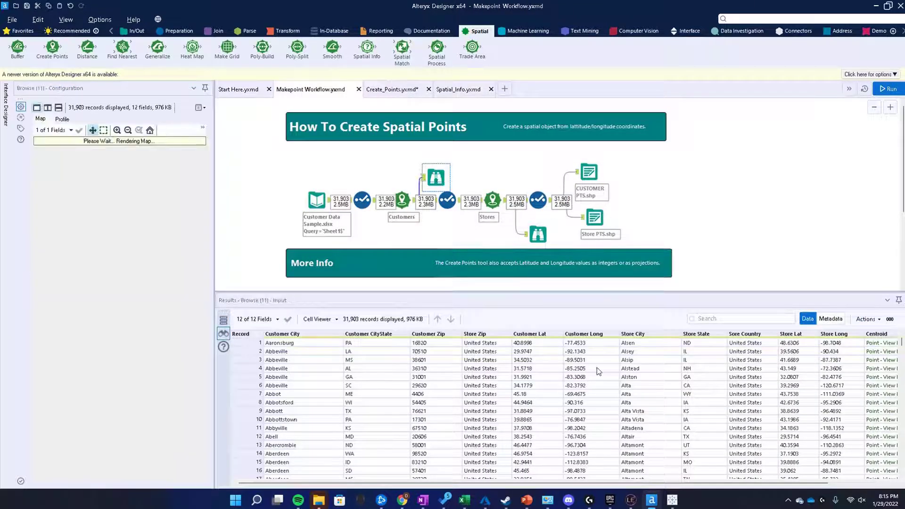
drag(516, 484, 578, 484)
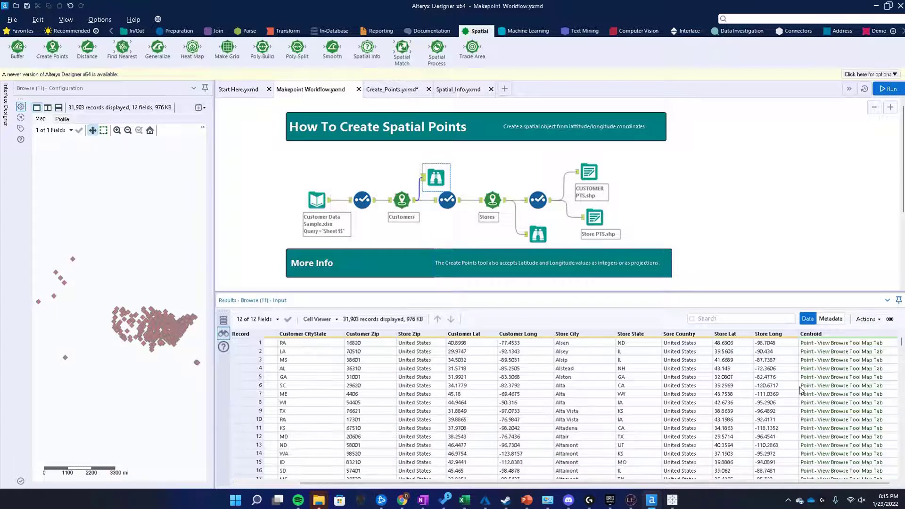
click(841, 386)
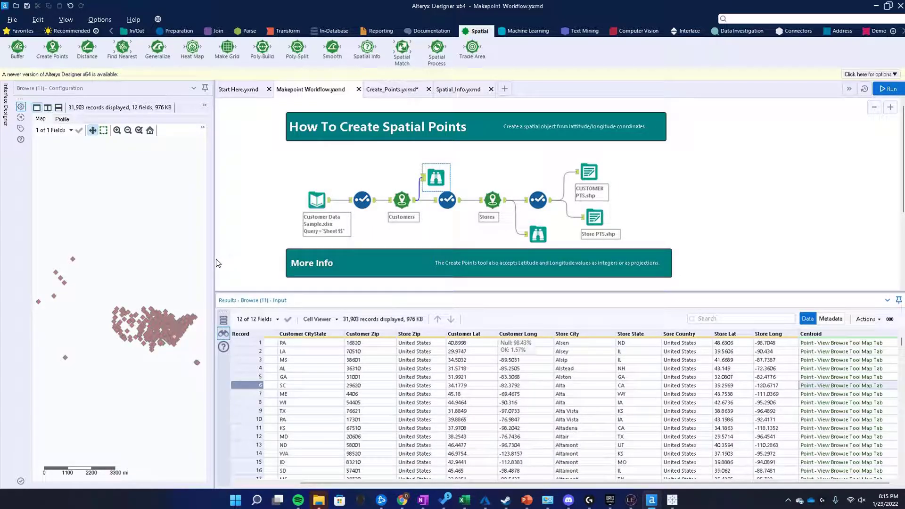
Step: Widen the map pane, switch to the Alteryx Dark base map, and frame the US points
drag(215, 260, 337, 264)
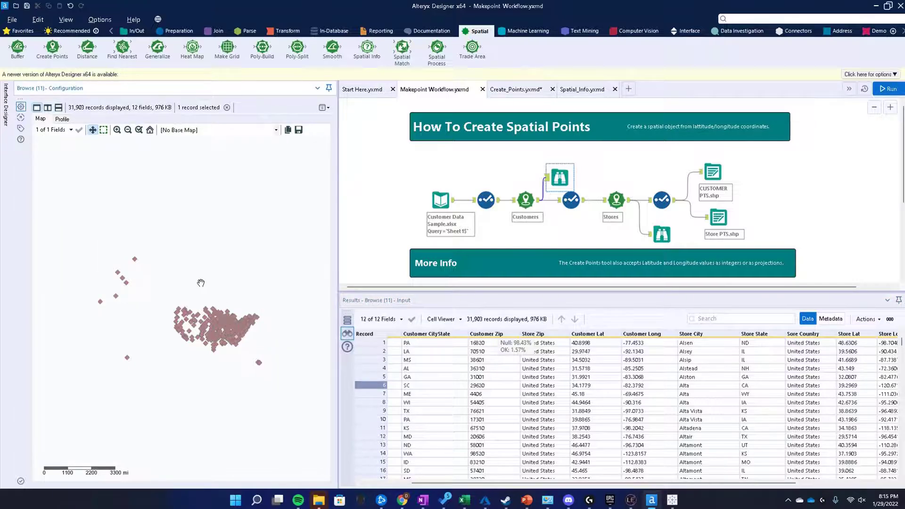
click(276, 131)
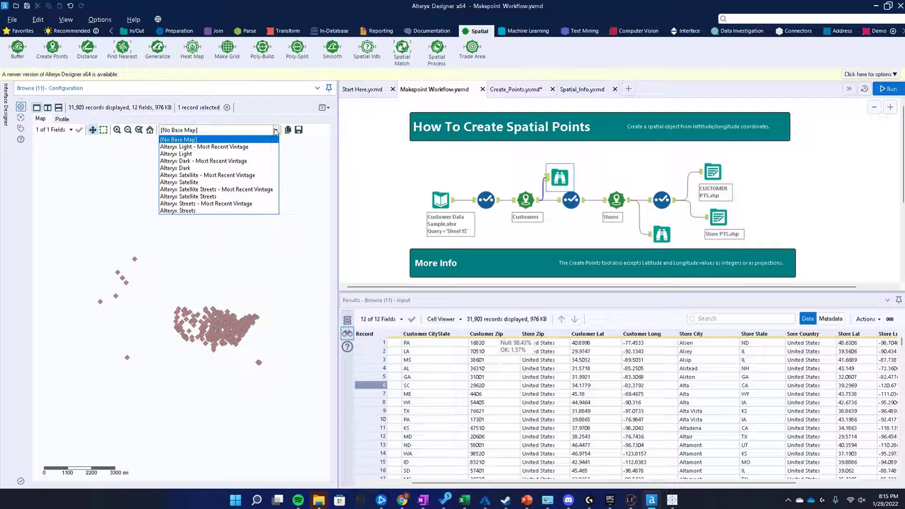
click(234, 168)
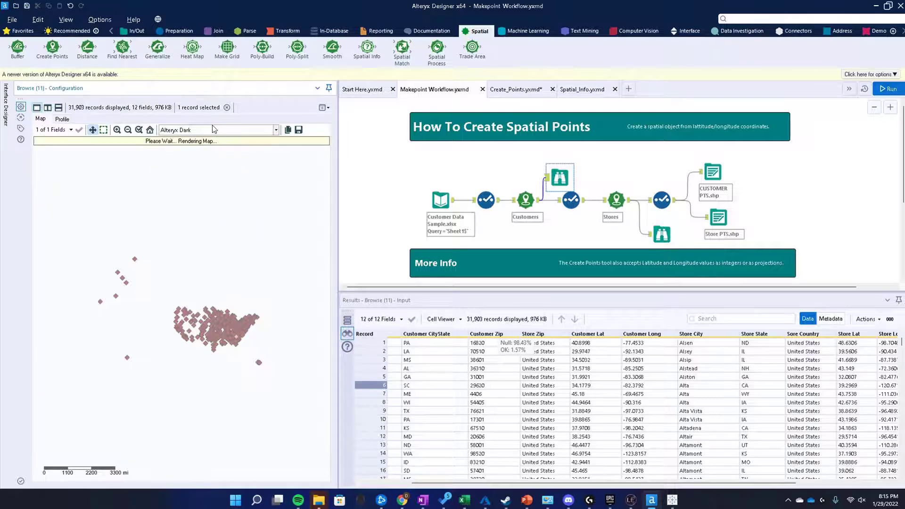
scroll(208, 335, up, 2)
scroll(207, 335, up, 1)
scroll(185, 289, up, 1)
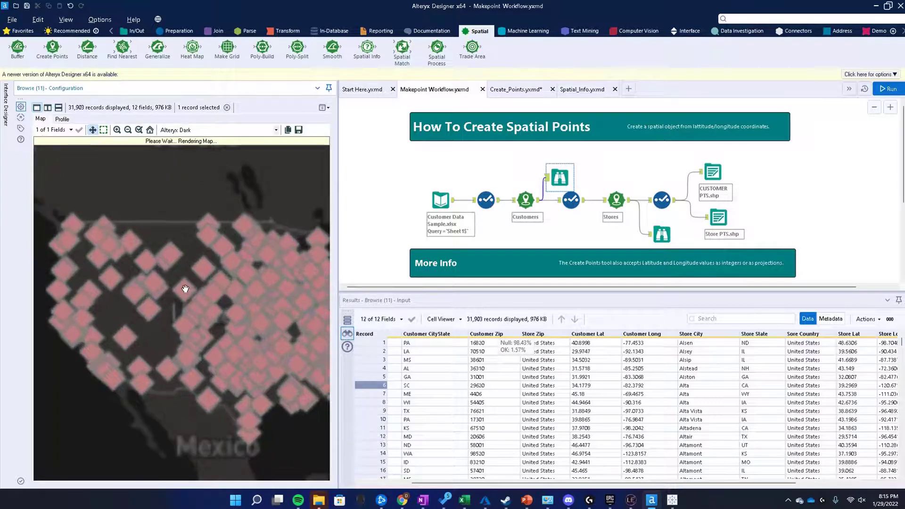
drag(186, 269, 160, 248)
scroll(170, 255, down, 1)
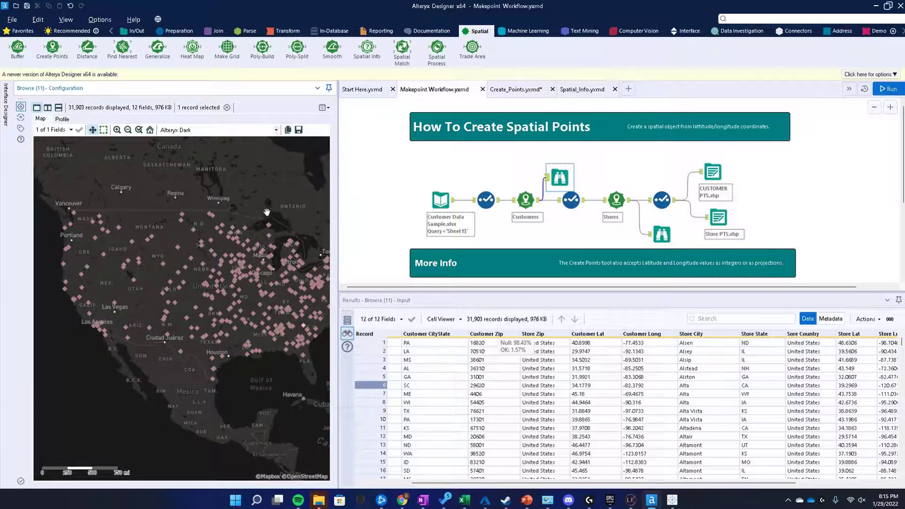
click(298, 130)
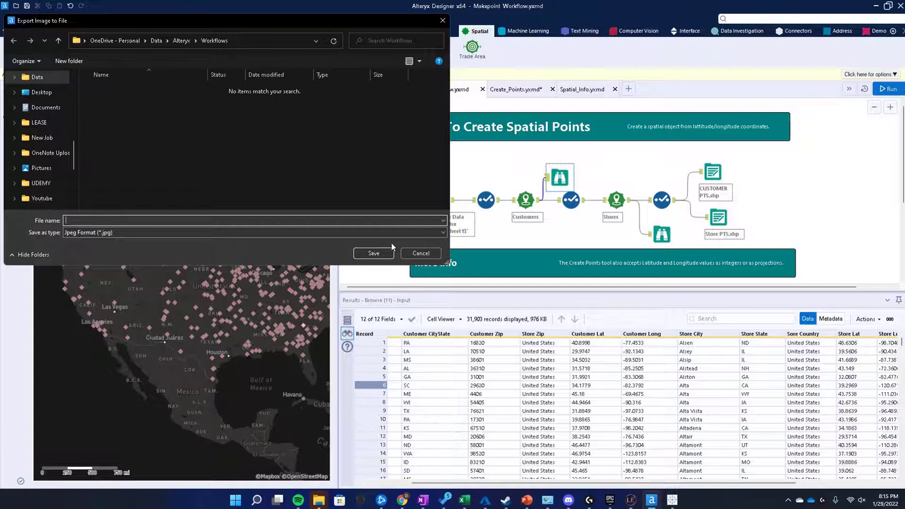
click(423, 255)
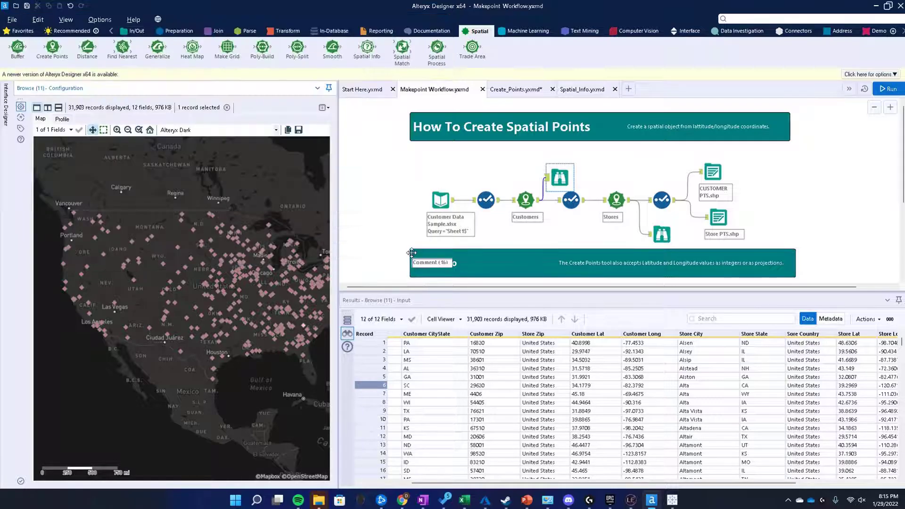
Step: Review the Centroid field in the Select tool, then view the Stores Create Points settings (Store Long, Store Lat)
click(574, 209)
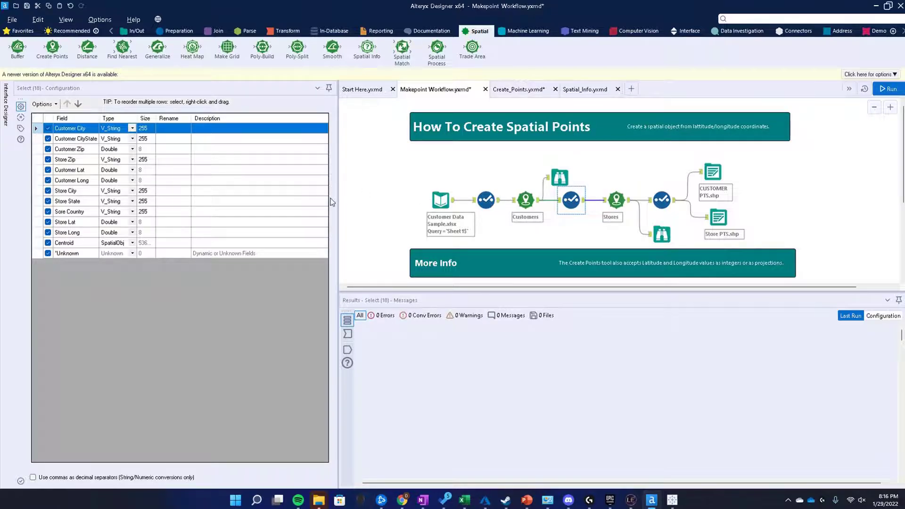
click(40, 248)
click(63, 245)
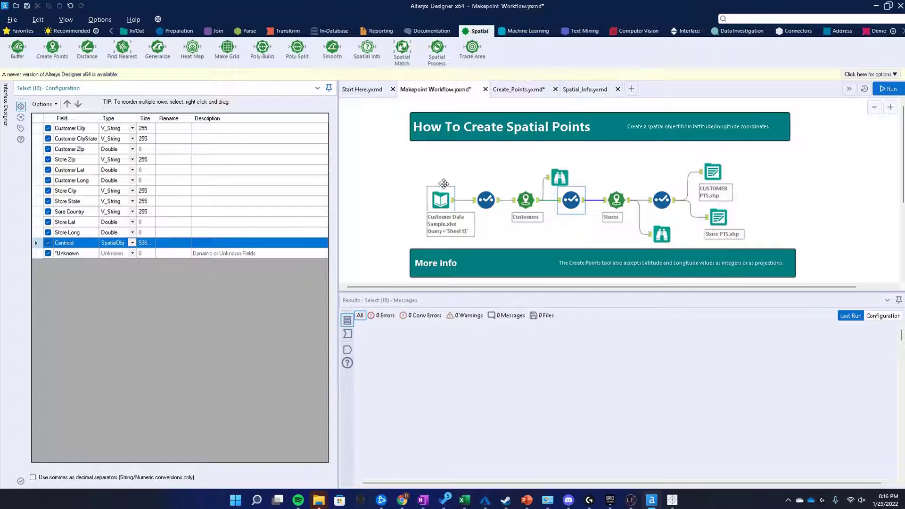
click(616, 200)
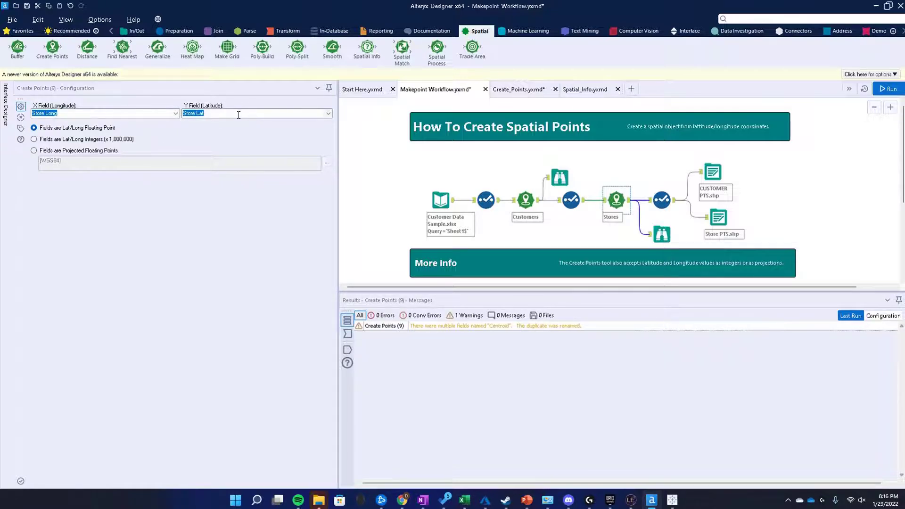
Step: Browse the Stores output on the 'Alteryx Dark - Most Recent Vintage' base map, panning across North America
click(662, 235)
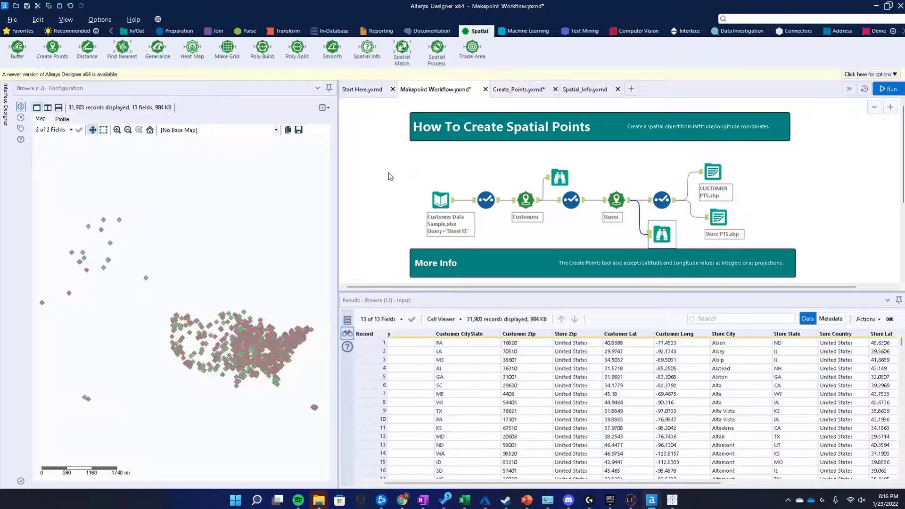
click(276, 130)
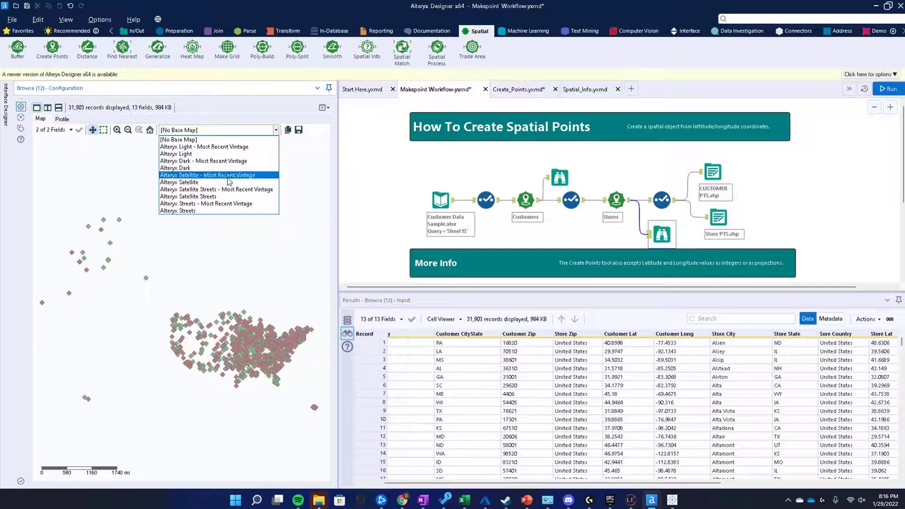
click(221, 162)
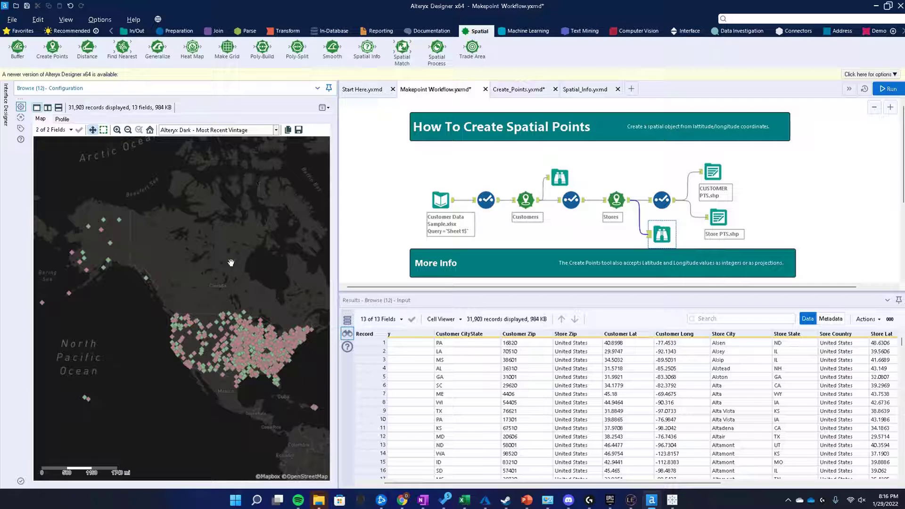
scroll(236, 314, up, 1)
scroll(235, 315, up, 1)
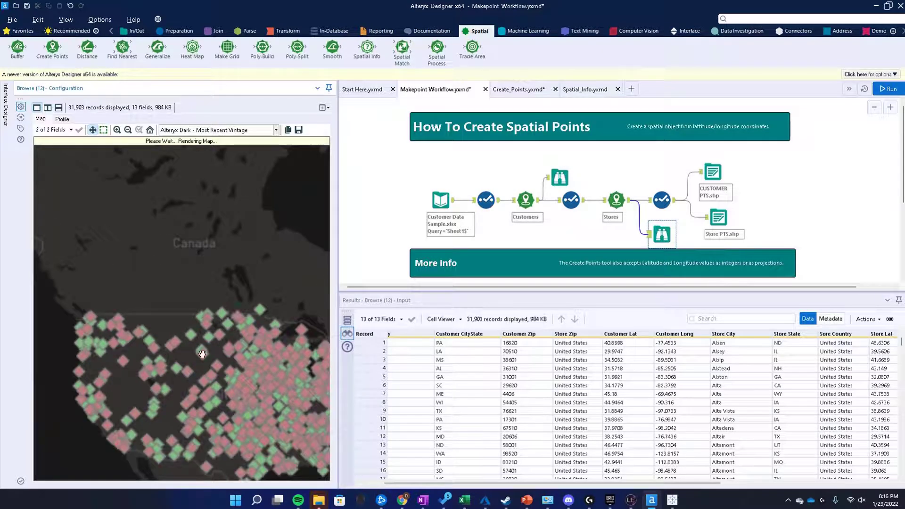
drag(215, 359, 182, 273)
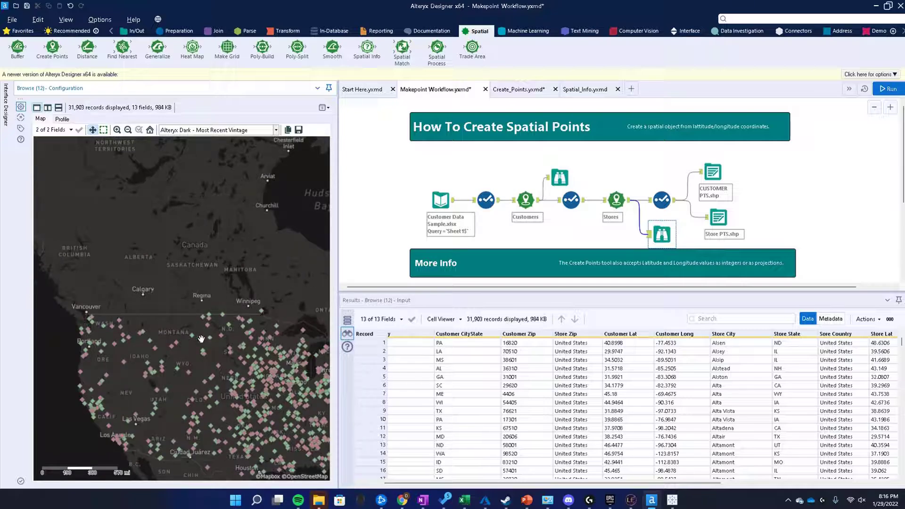
drag(190, 373, 182, 285)
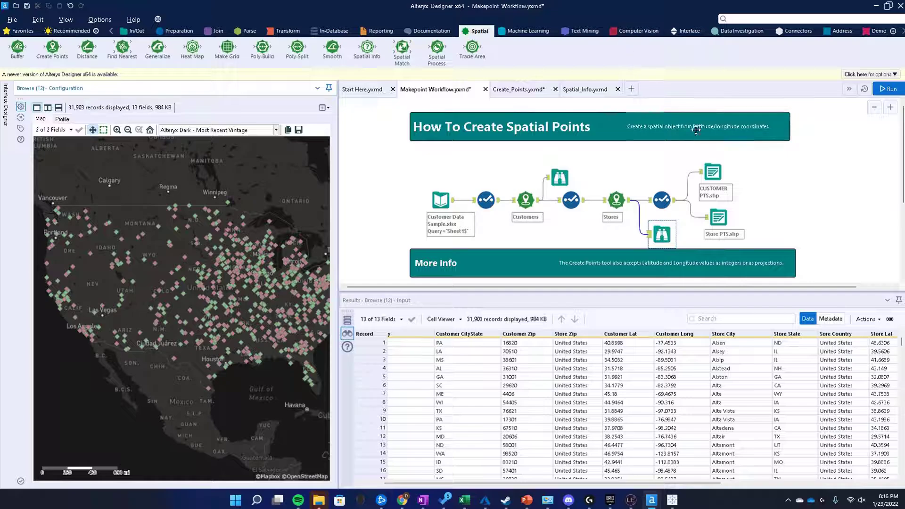
Step: Open the final Select tool and highlight the Centroid and Centroid2 rows renamed to Customer Points and Store Points
click(660, 199)
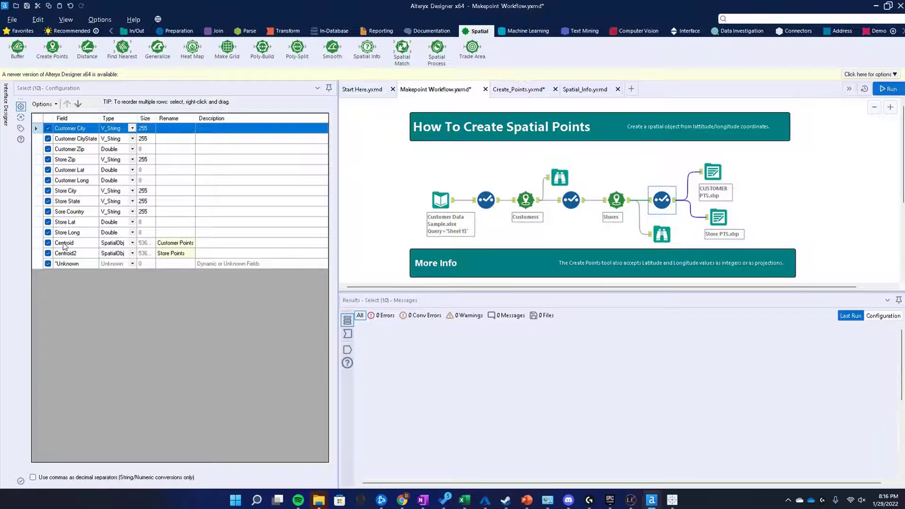
click(37, 244)
shift+click(37, 253)
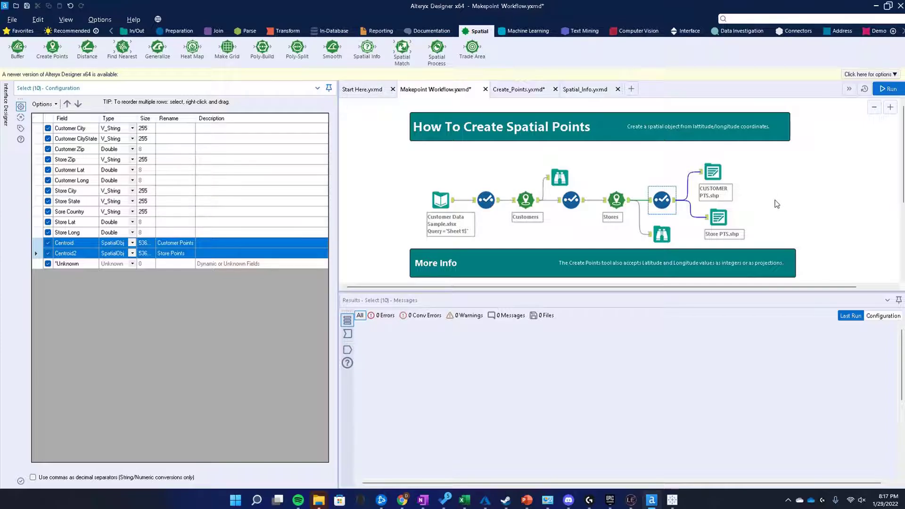
Step: Switch to Tableau Public, go to Sheet 2, and add a new blank Sheet 3
click(674, 501)
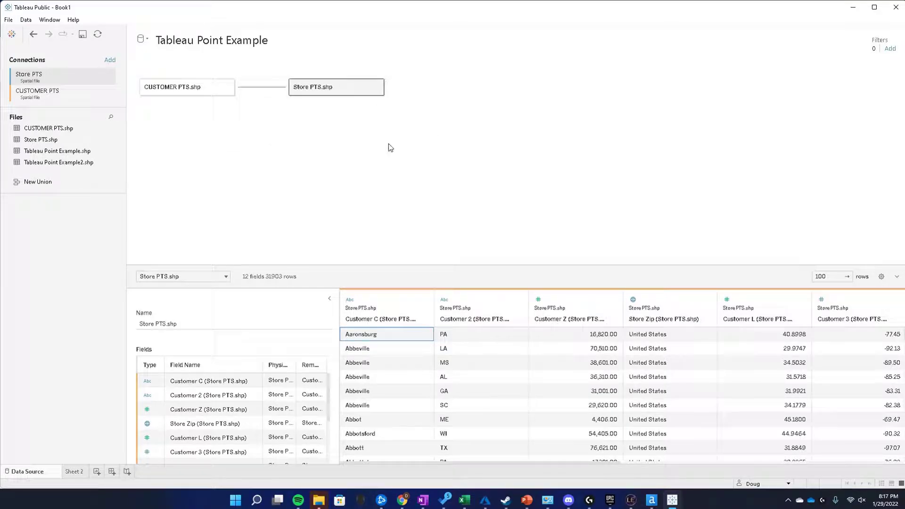
scroll(182, 406, down, 1)
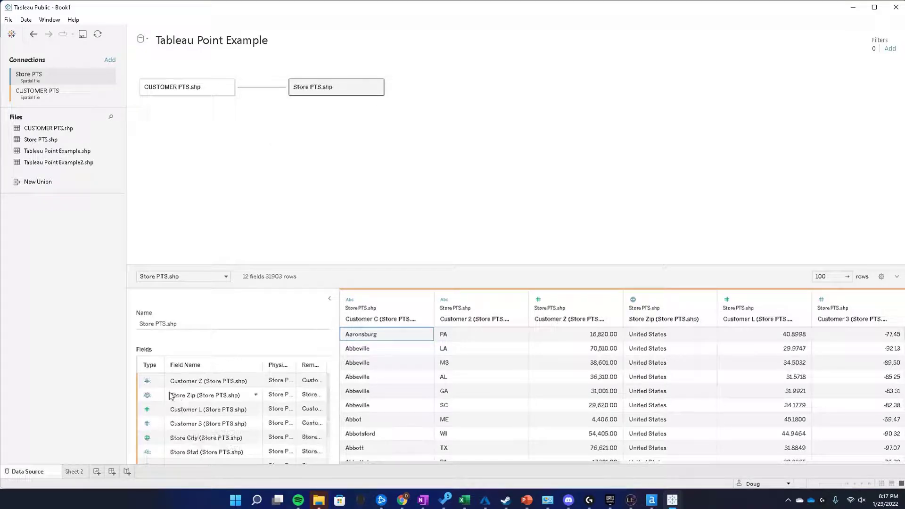
click(84, 469)
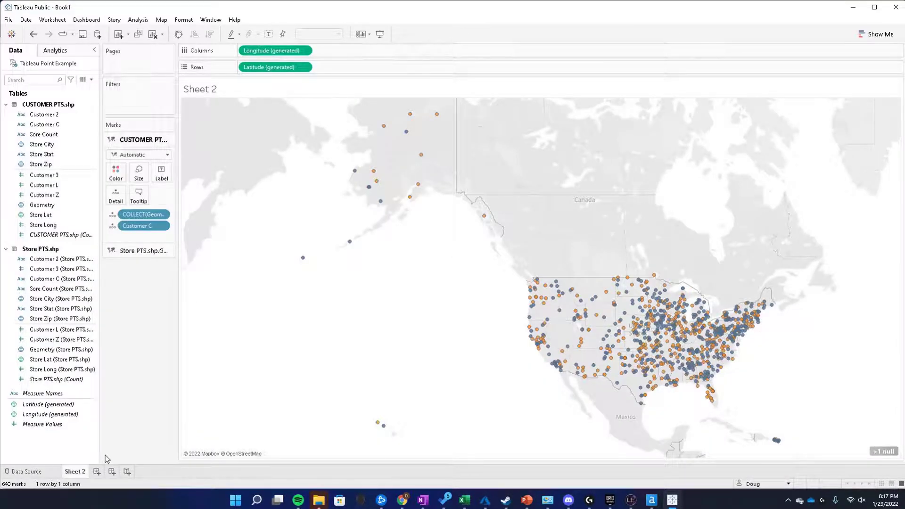
click(96, 472)
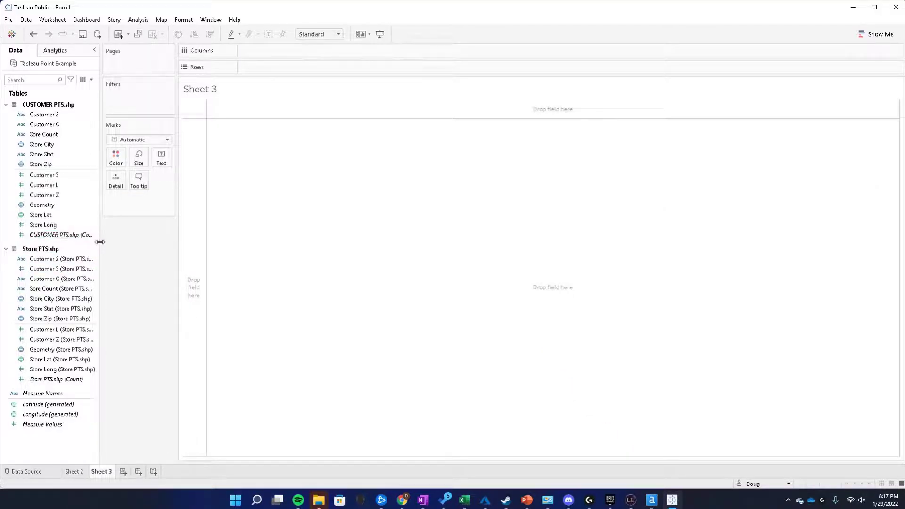
Step: Plot CUSTOMER PTS.shp Geometry, detailed by Customer C and Customer 2 into 411 marks
drag(99, 239, 196, 239)
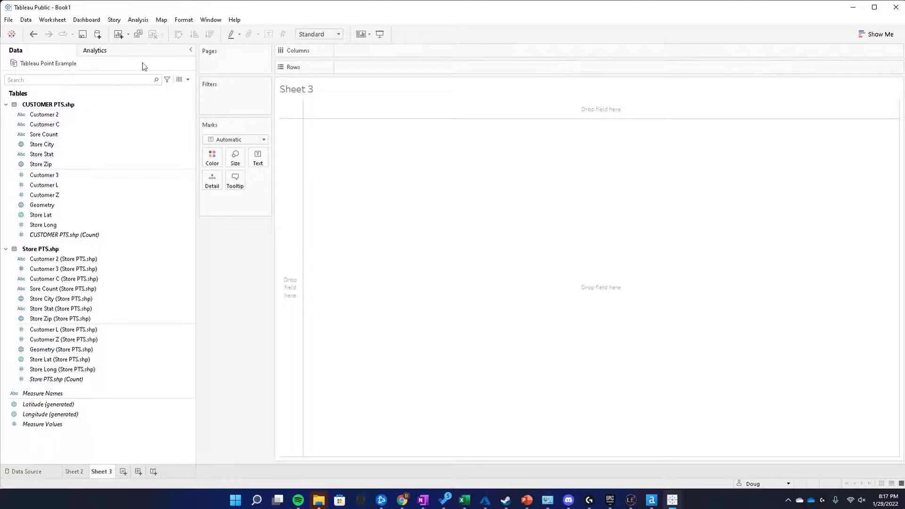
double_click(70, 205)
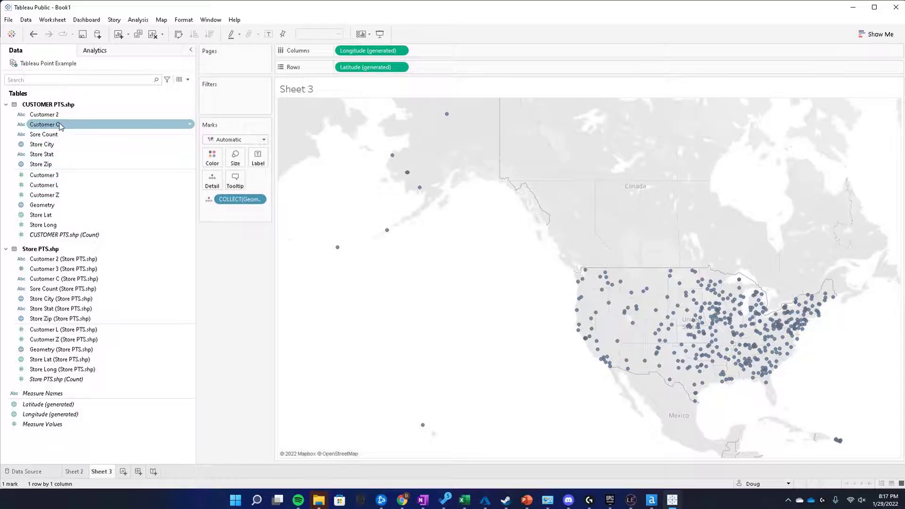
drag(60, 125, 219, 203)
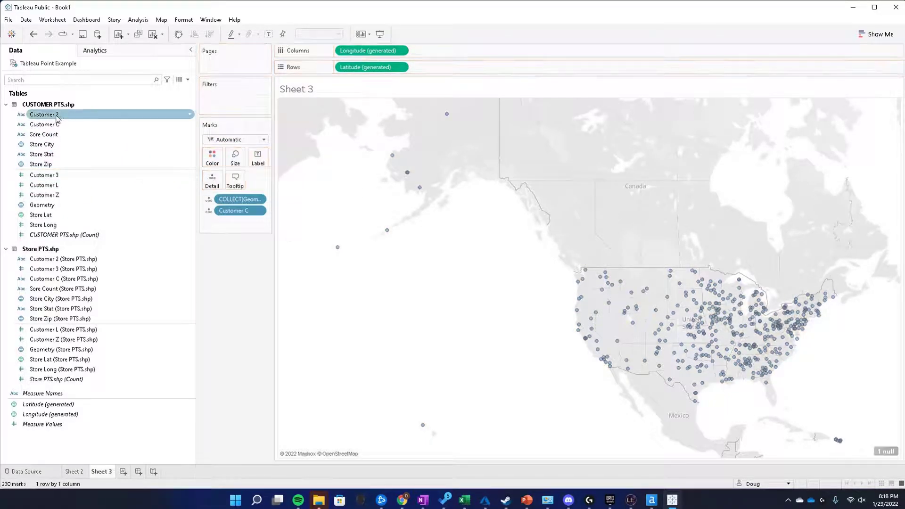
drag(55, 118, 215, 186)
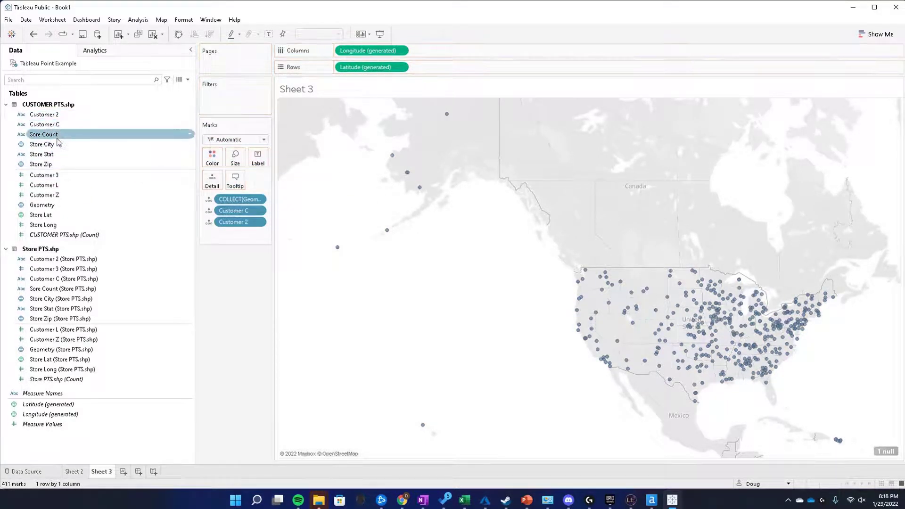
Step: Colour the customer point marks pure red, #ff0000, using More colors
click(214, 158)
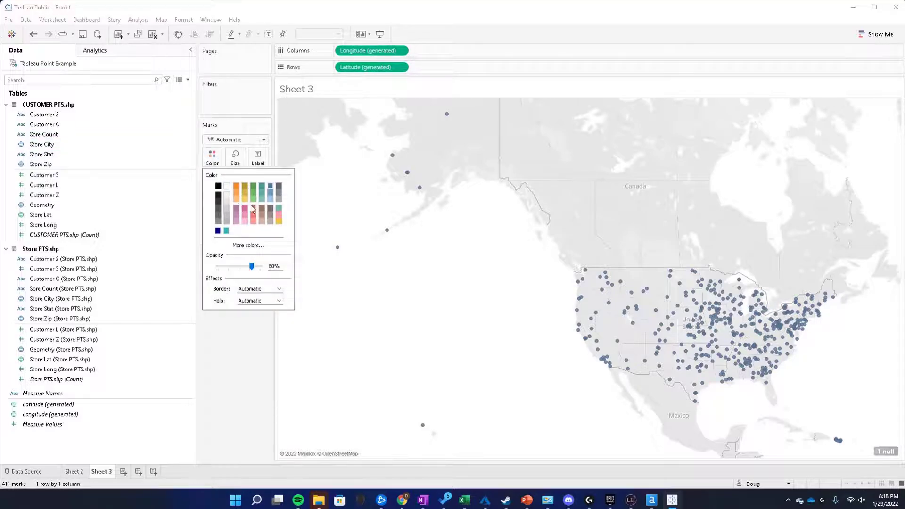
click(256, 246)
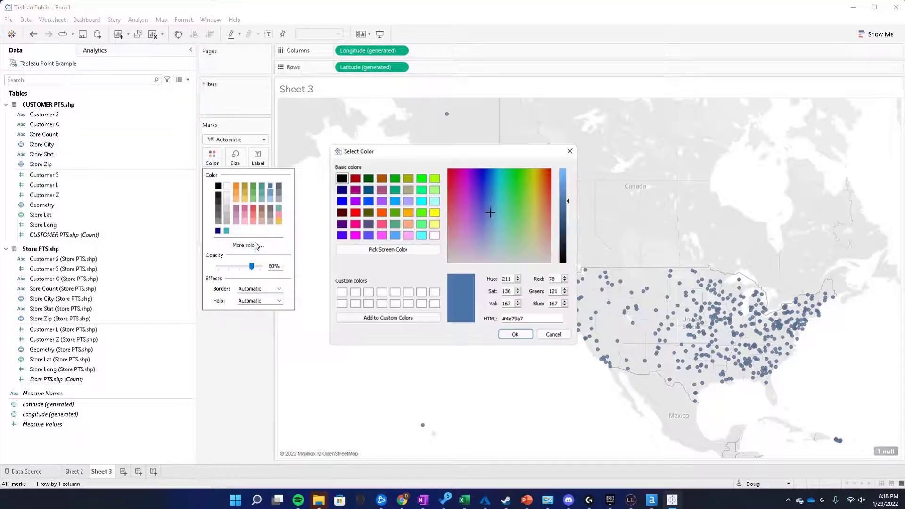
click(355, 212)
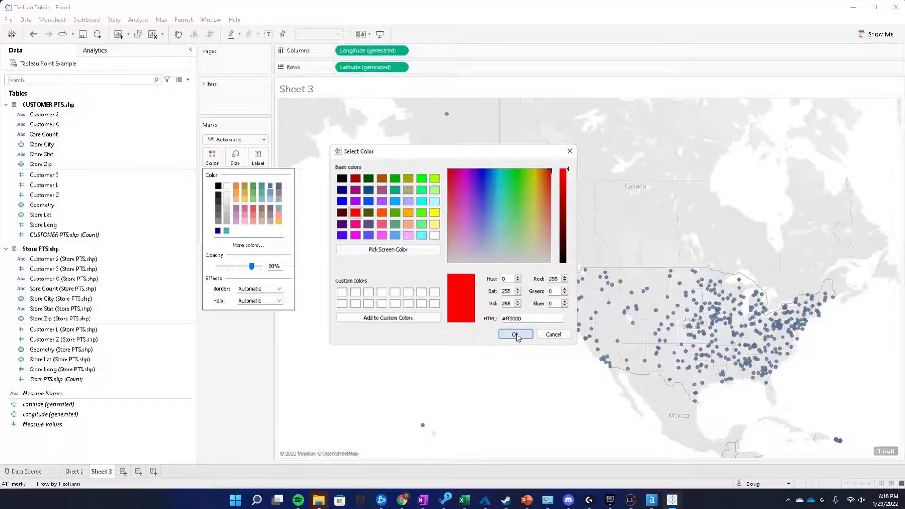
click(515, 335)
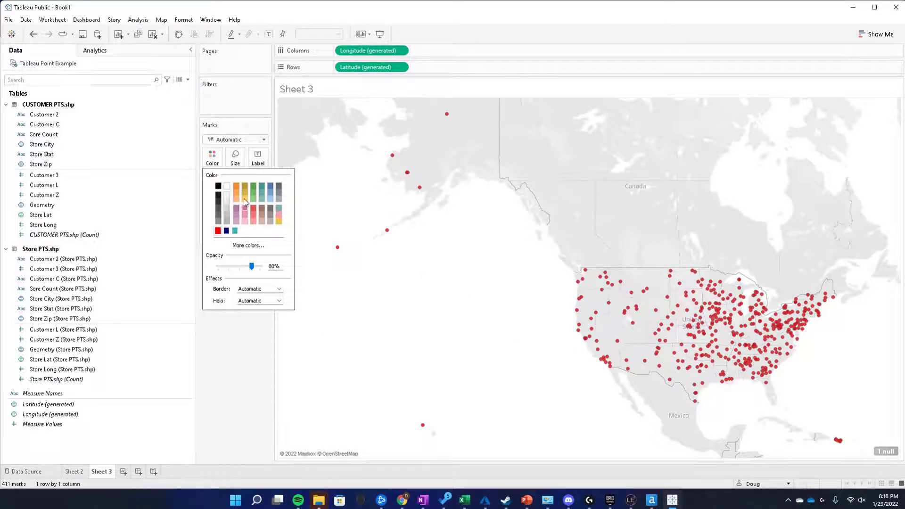
click(235, 160)
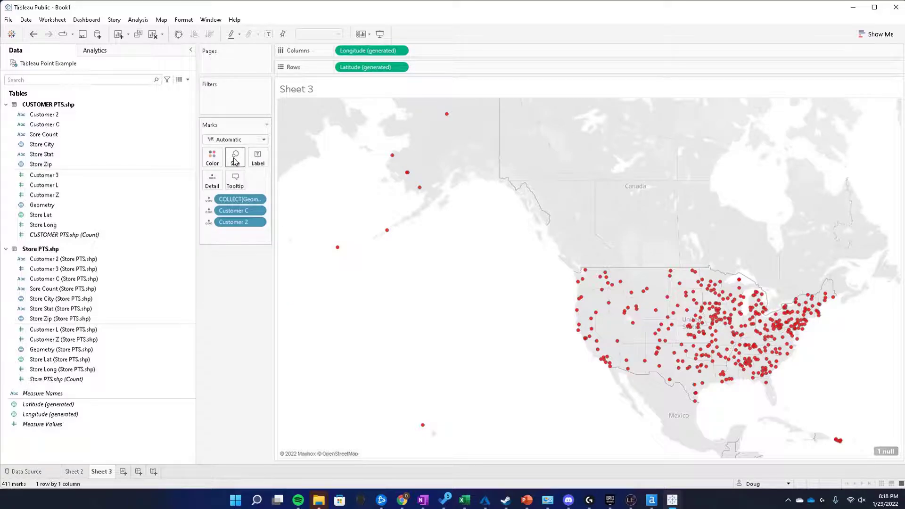
click(233, 159)
click(218, 160)
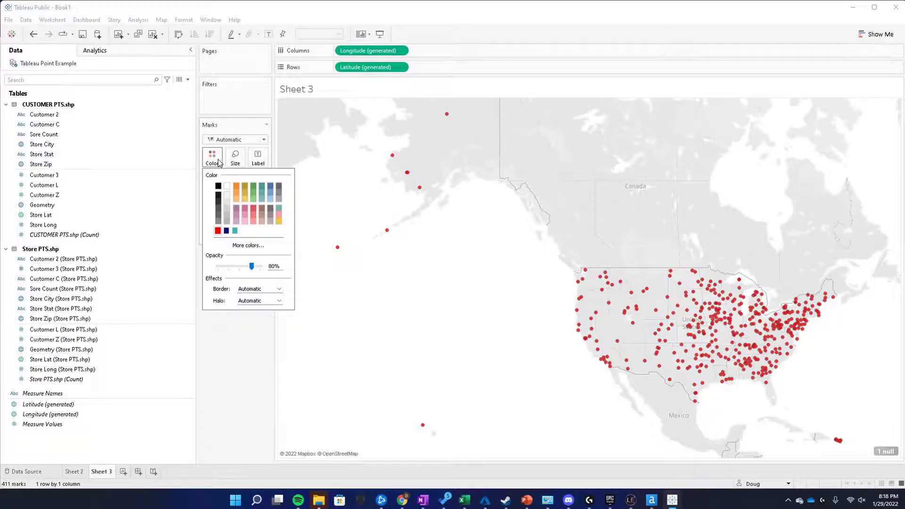
click(221, 163)
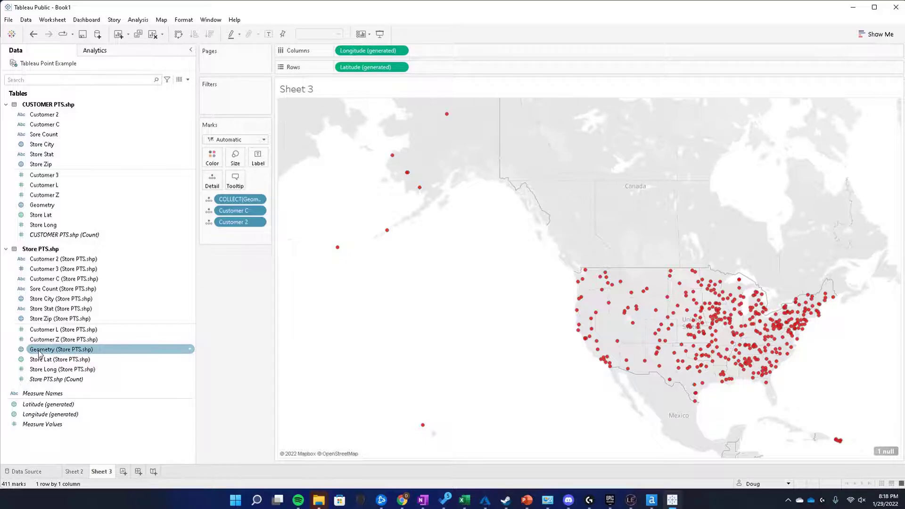
Step: Add Store PTS.shp Geometry as a new marks layer and colour the store points green
click(7, 104)
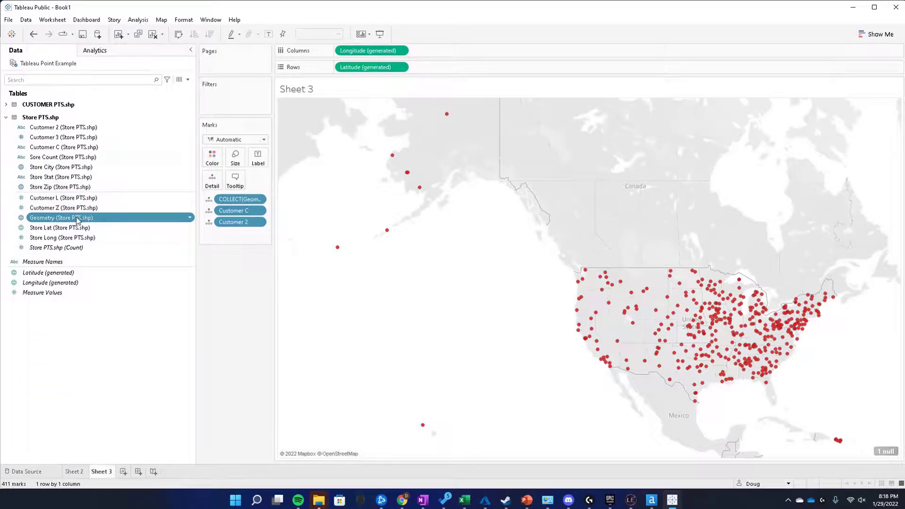
drag(78, 220, 367, 120)
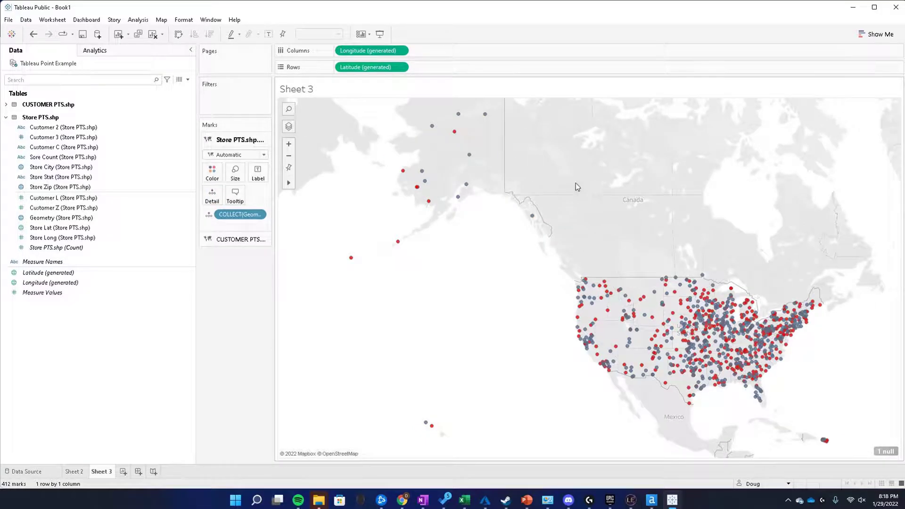
click(212, 174)
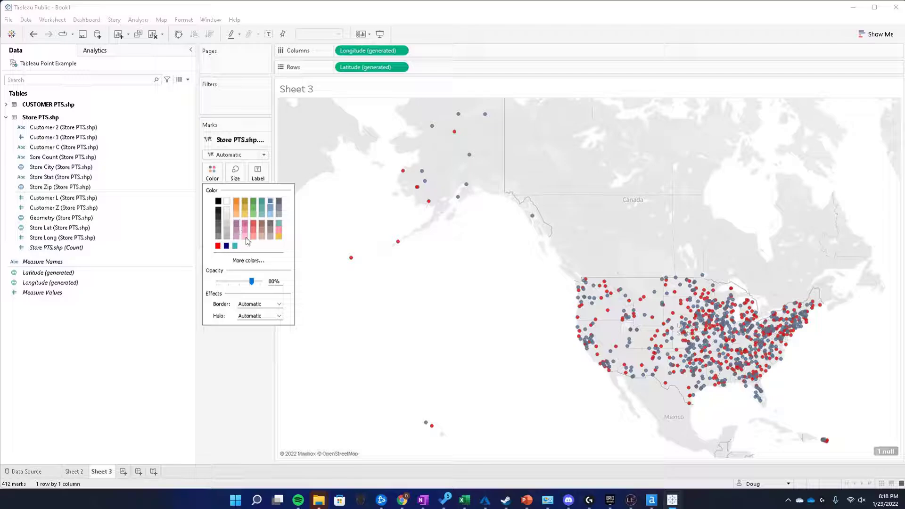
click(253, 202)
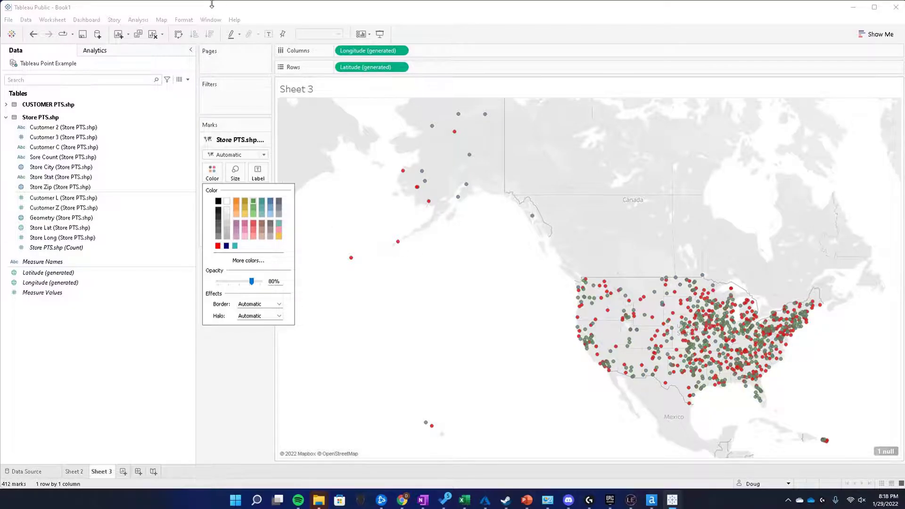
click(160, 20)
Step: Switch the map's background to the Dark base map
mouse_move(172, 31)
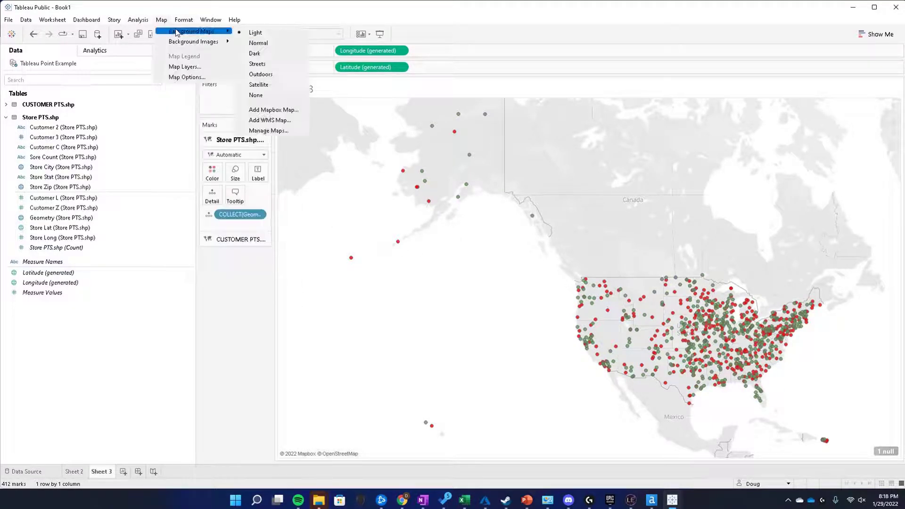
click(260, 53)
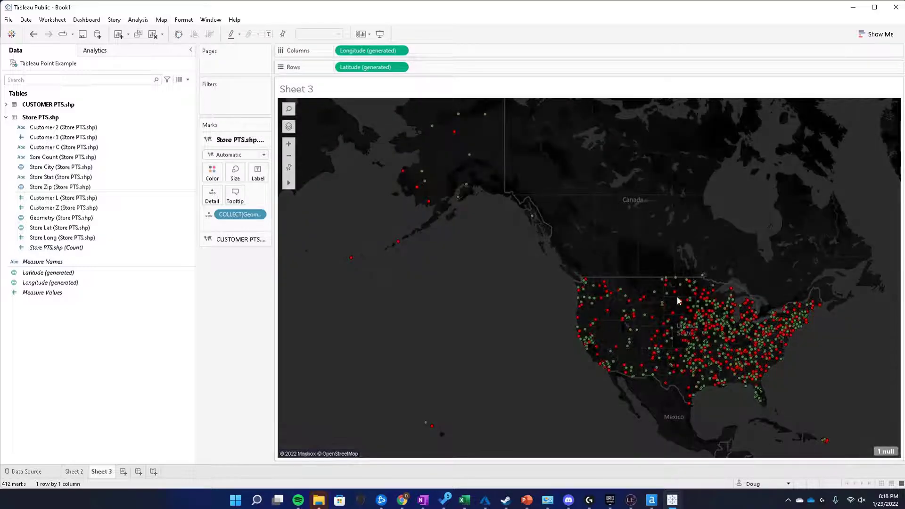
scroll(677, 296, up, 4)
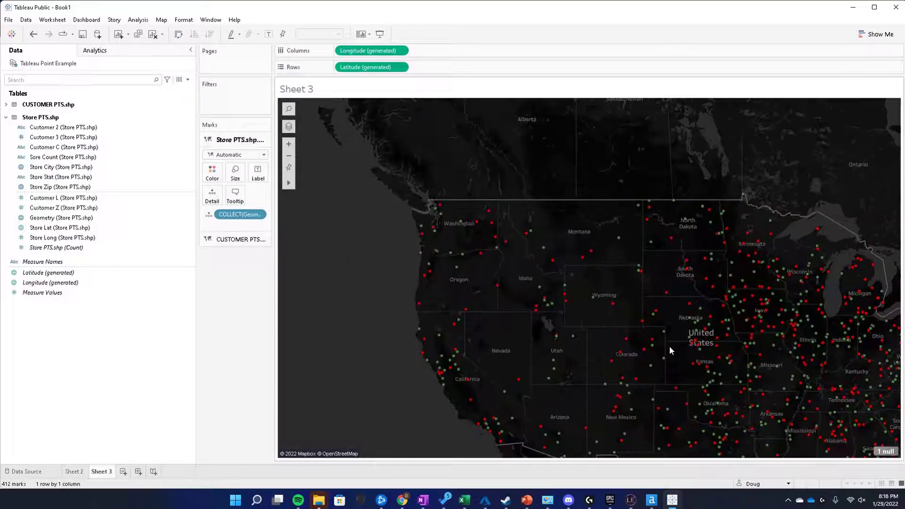
Step: Add Sore Count and Store Stat as Detail on the Store PTS layer, giving 459 marks
scroll(671, 355, down, 1)
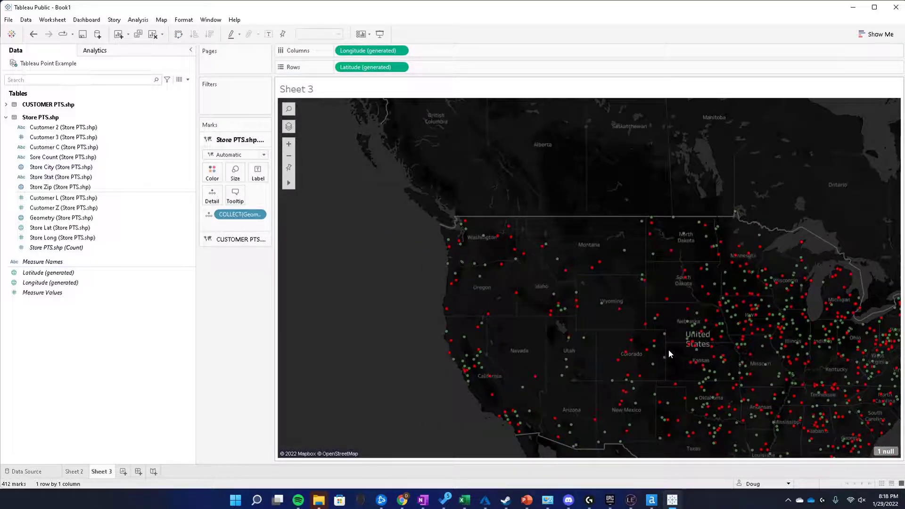
scroll(578, 236, down, 1)
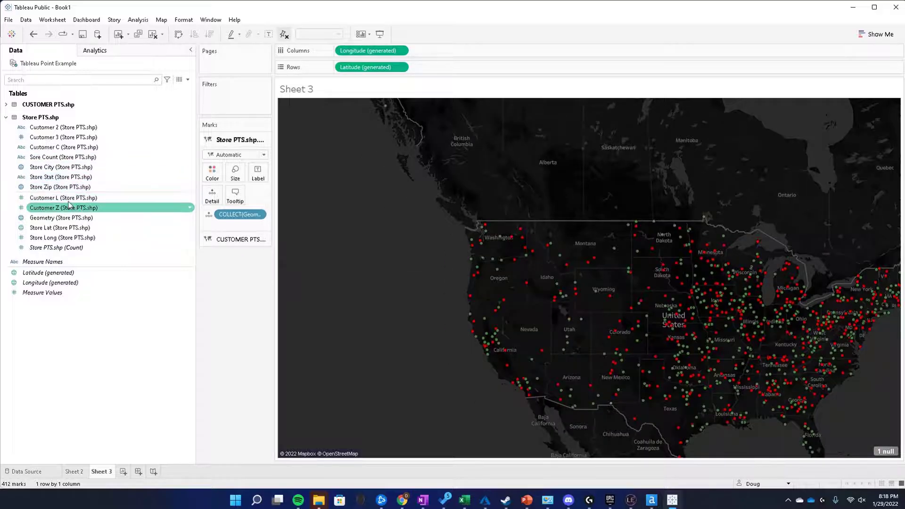
drag(80, 162, 212, 195)
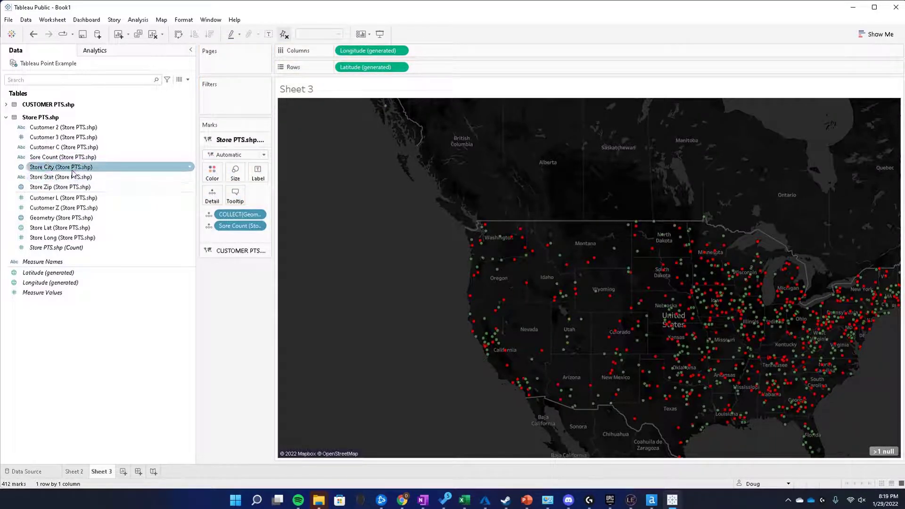
drag(73, 178, 214, 199)
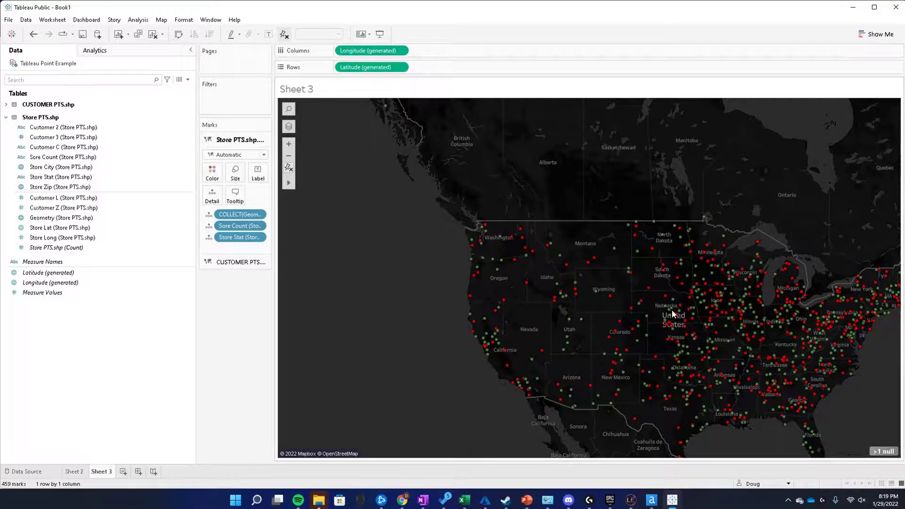
mouse_move(672, 315)
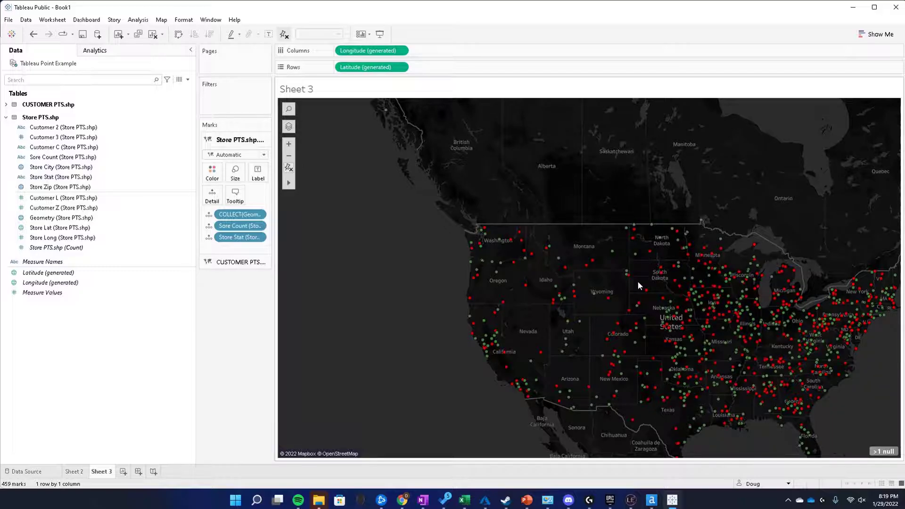
click(652, 499)
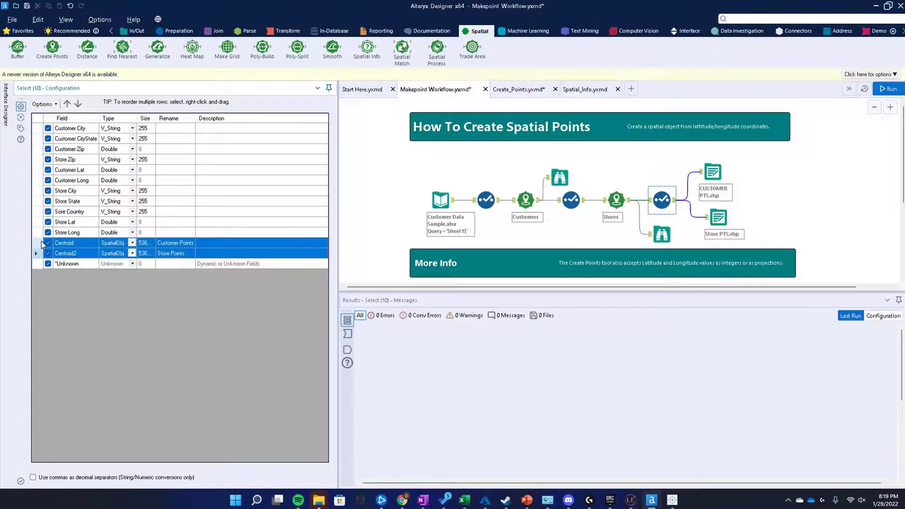
scroll(490, 188, down, 1)
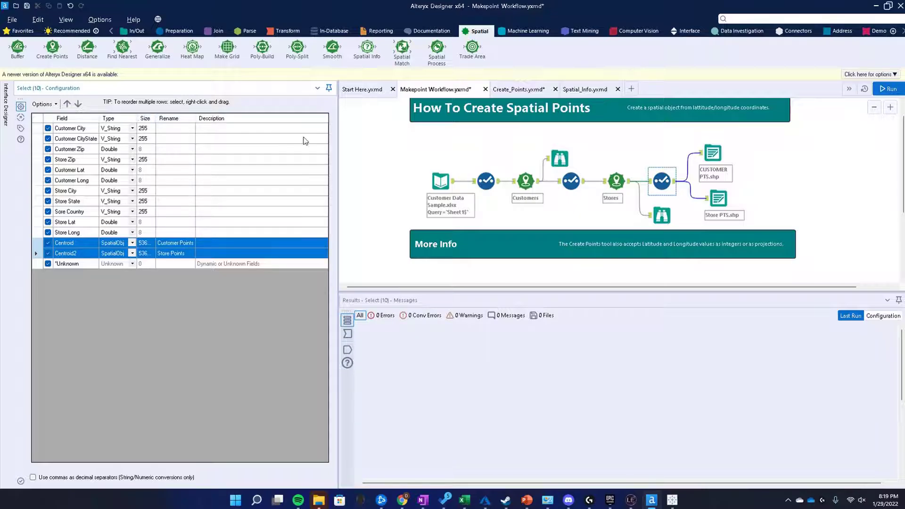
click(712, 154)
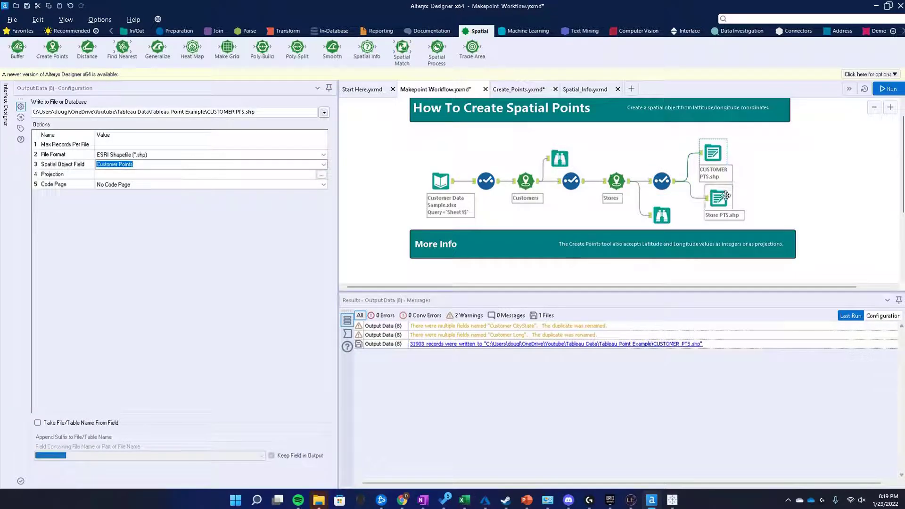
click(723, 202)
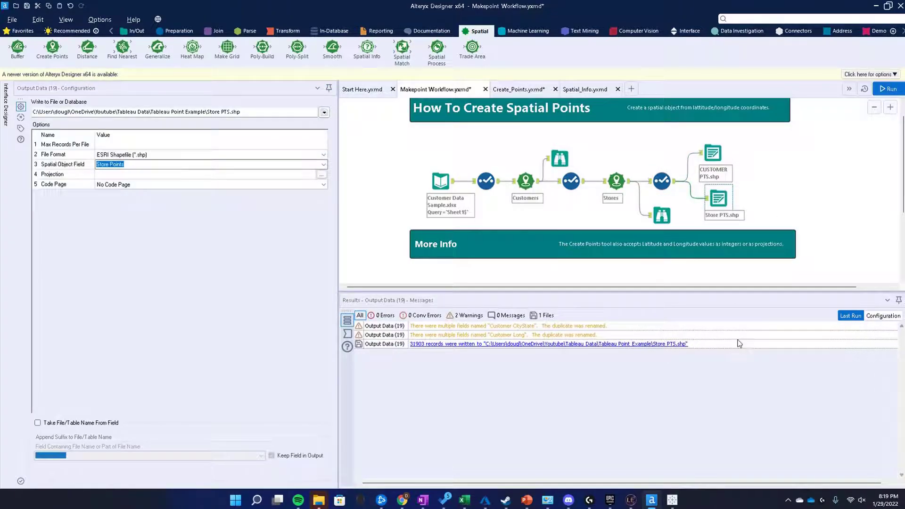
mouse_move(672, 503)
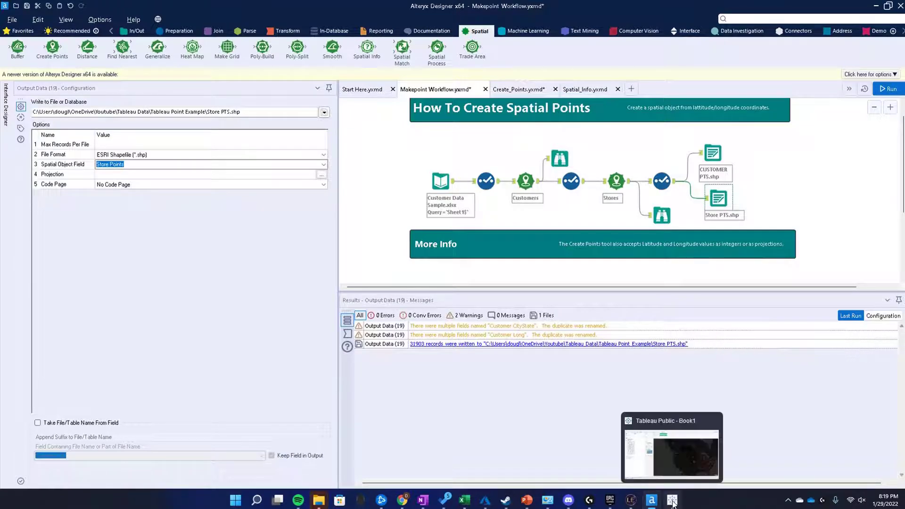
click(662, 215)
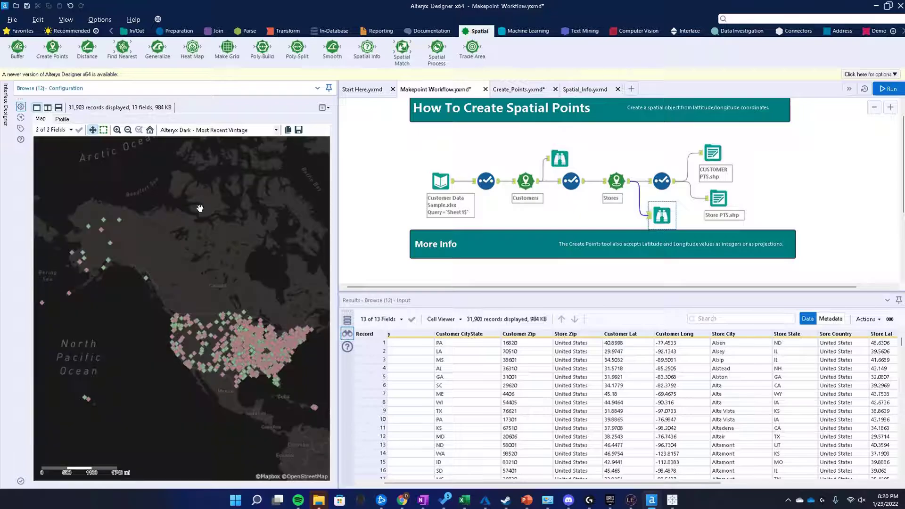
scroll(200, 208, up, 1)
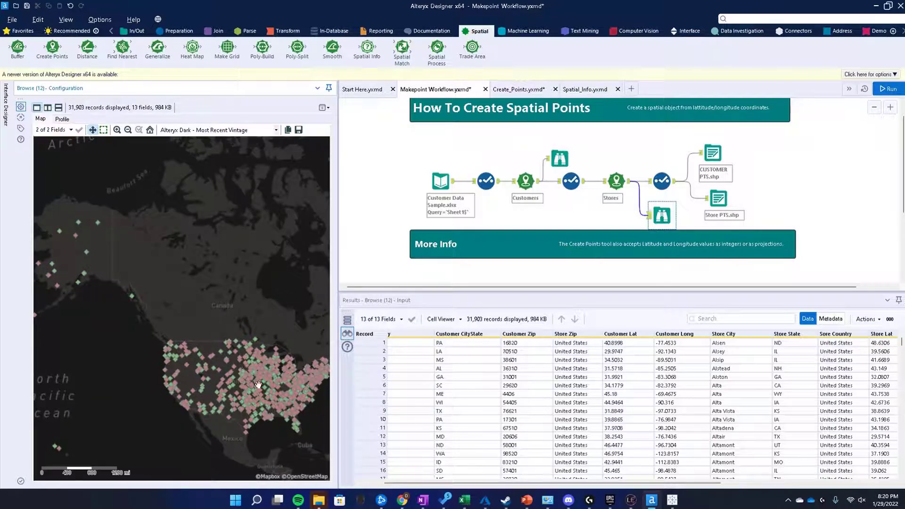
click(653, 499)
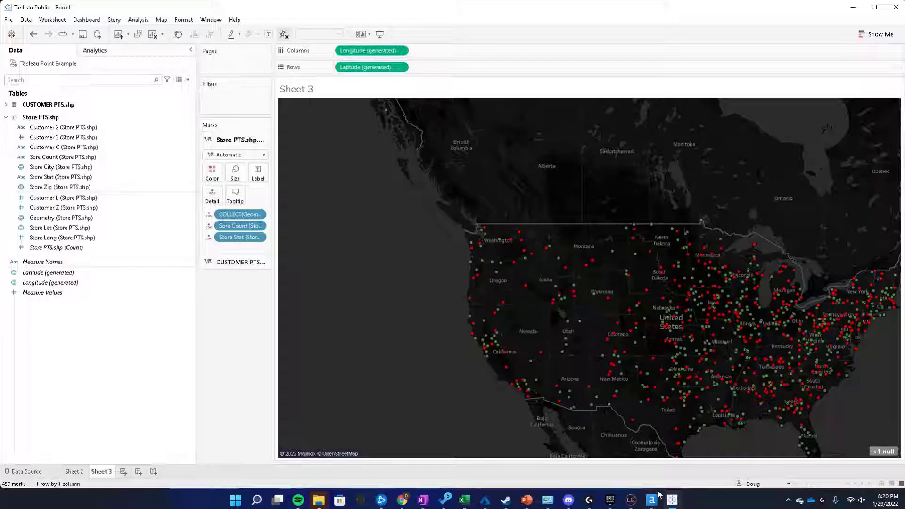
scroll(459, 251, down, 3)
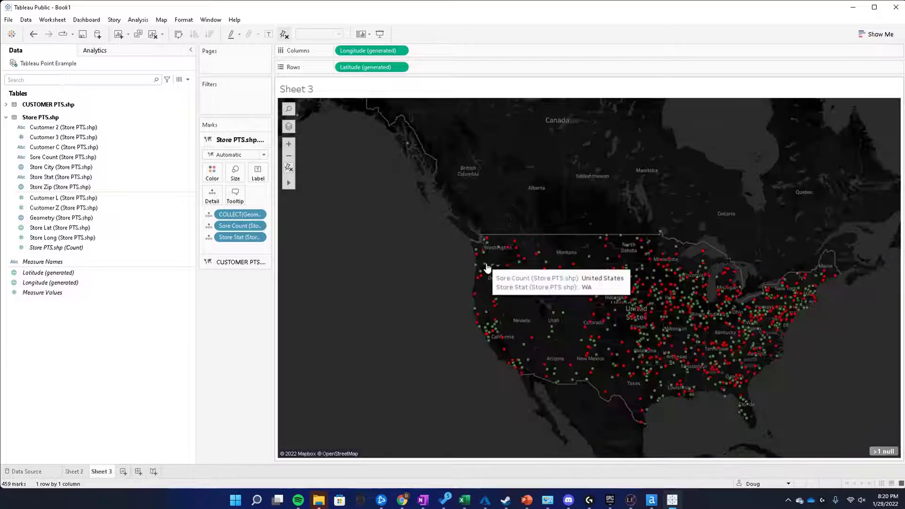
scroll(427, 259, down, 2)
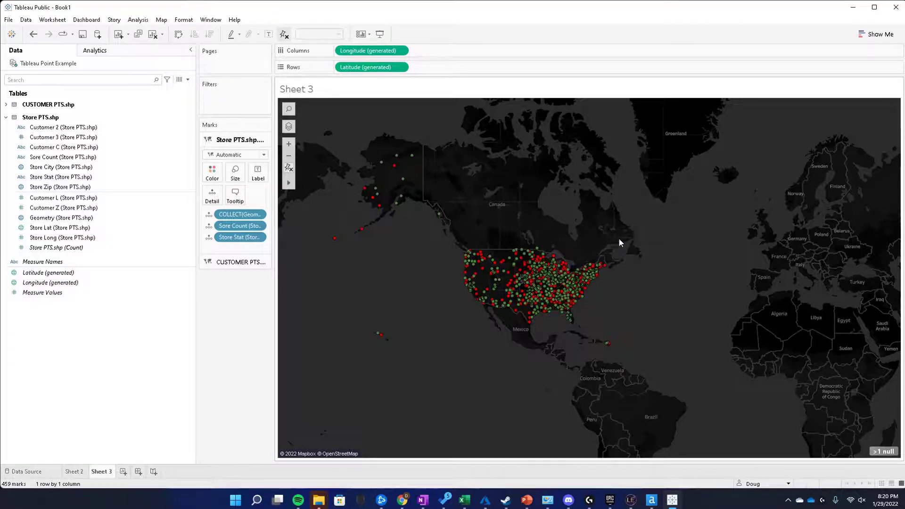
scroll(638, 211, down, 2)
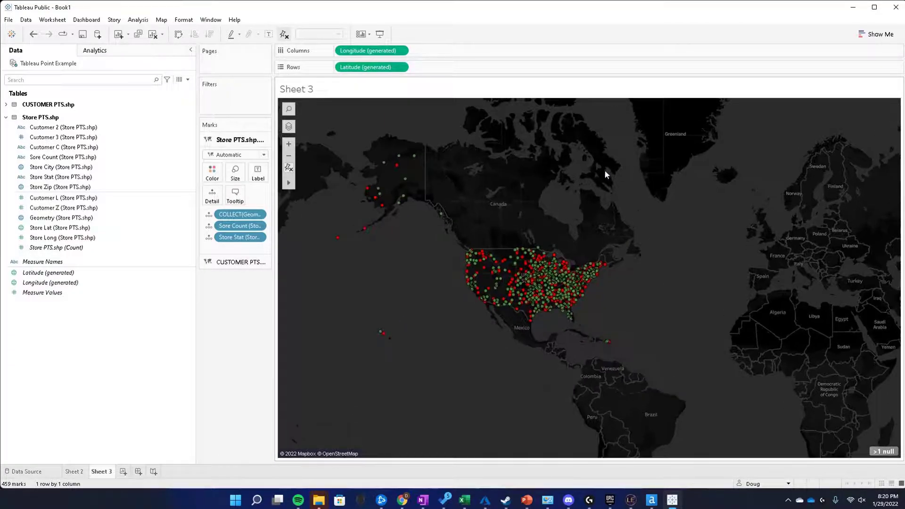